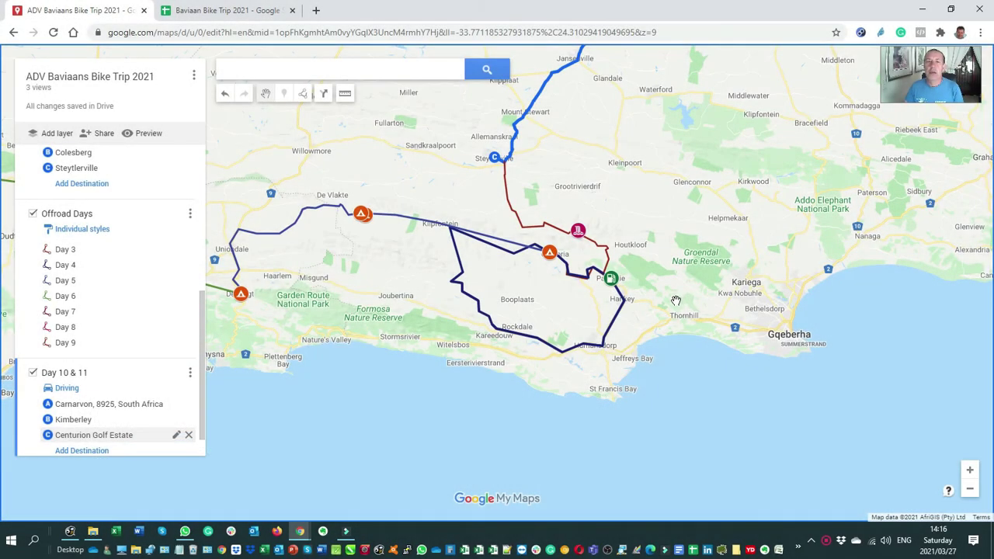
Hide the Day 10 & 11 layer and make the Day 4 line north of Kareedouw editable.
{"action": "scroll", "coordinate": [670, 292], "scroll_direction": "down", "scroll_amount": 1}
{"action": "scroll", "coordinate": [670, 293], "scroll_direction": "up", "scroll_amount": 1}
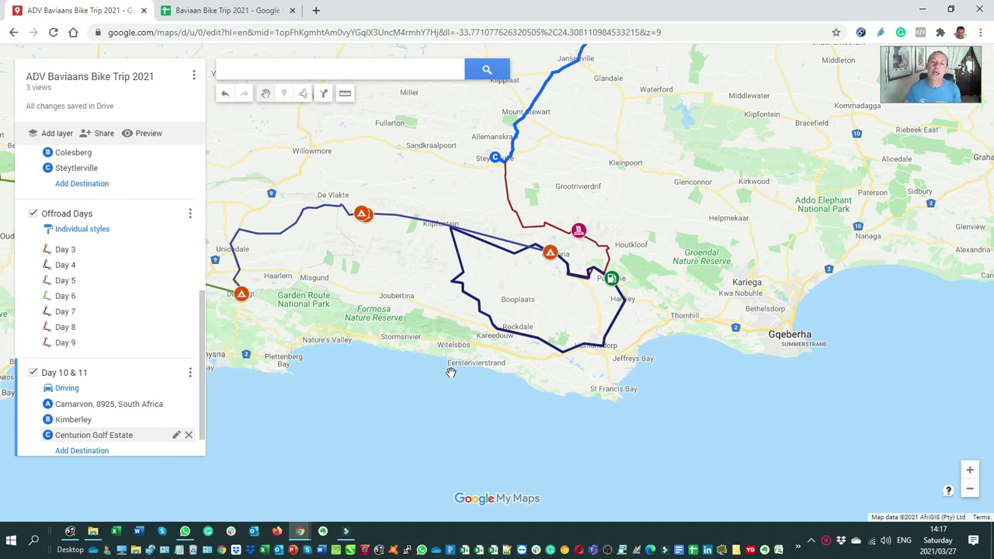
{"action": "scroll", "coordinate": [514, 303], "scroll_direction": "up", "scroll_amount": 1}
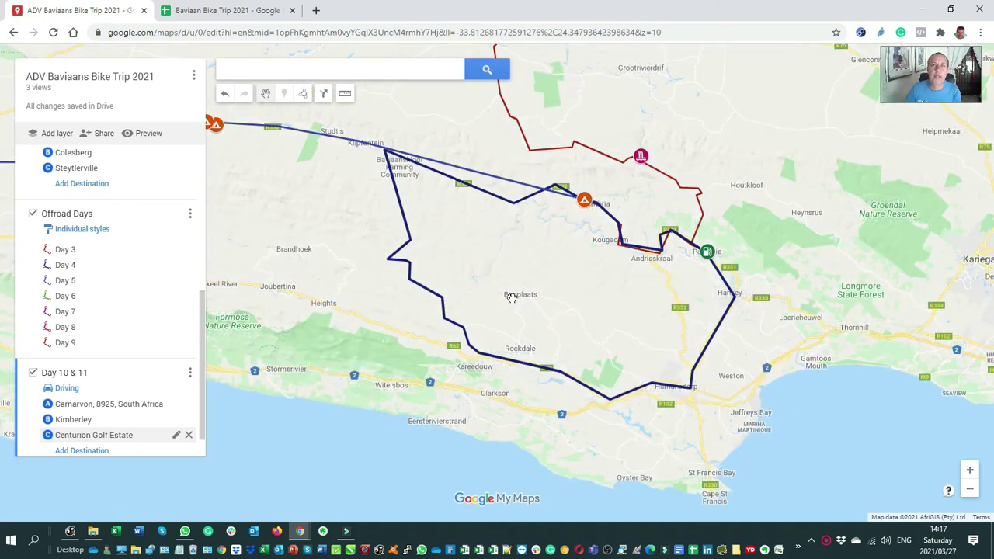
{"action": "left_click_drag", "start_coordinate": [512, 298], "coordinate": [620, 314]}
{"action": "scroll", "coordinate": [571, 356], "scroll_direction": "up", "scroll_amount": 1}
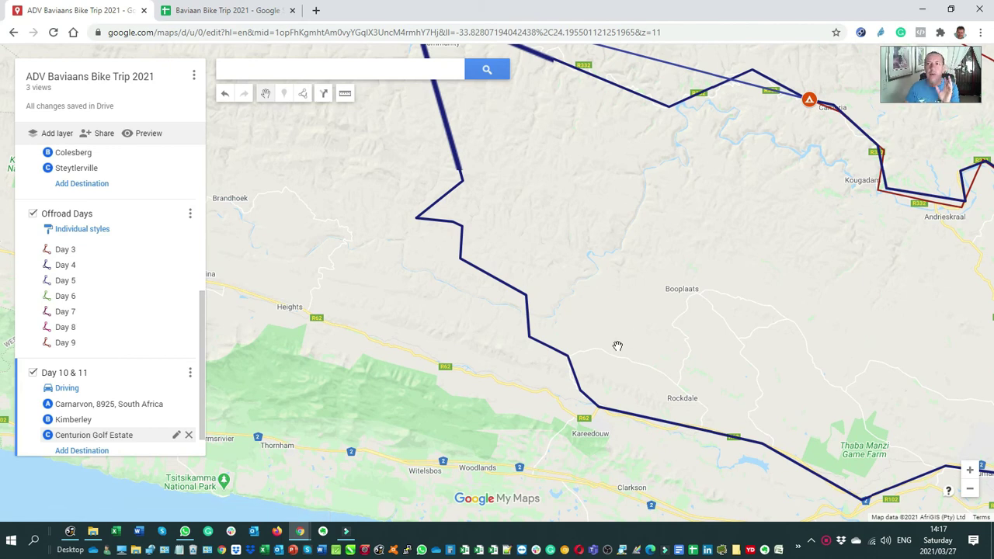
{"action": "scroll", "coordinate": [556, 361], "scroll_direction": "up", "scroll_amount": 1}
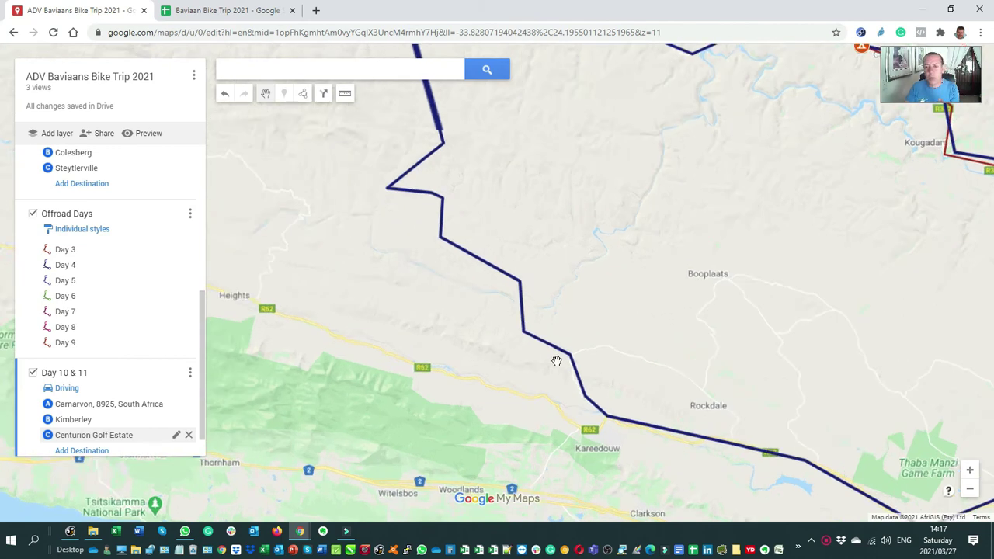
{"action": "left_click_drag", "start_coordinate": [532, 374], "coordinate": [564, 353]}
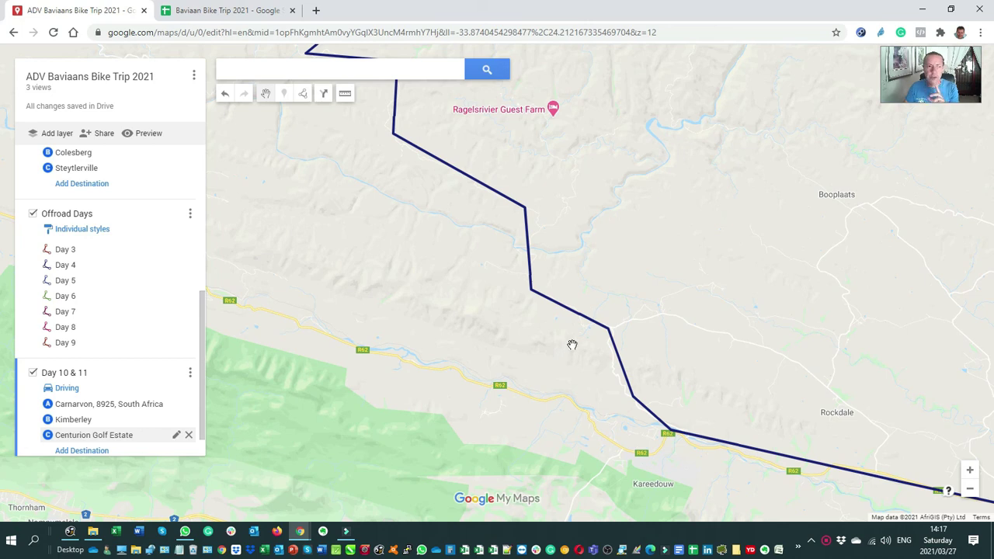
{"action": "scroll", "coordinate": [589, 336], "scroll_direction": "up", "scroll_amount": 2}
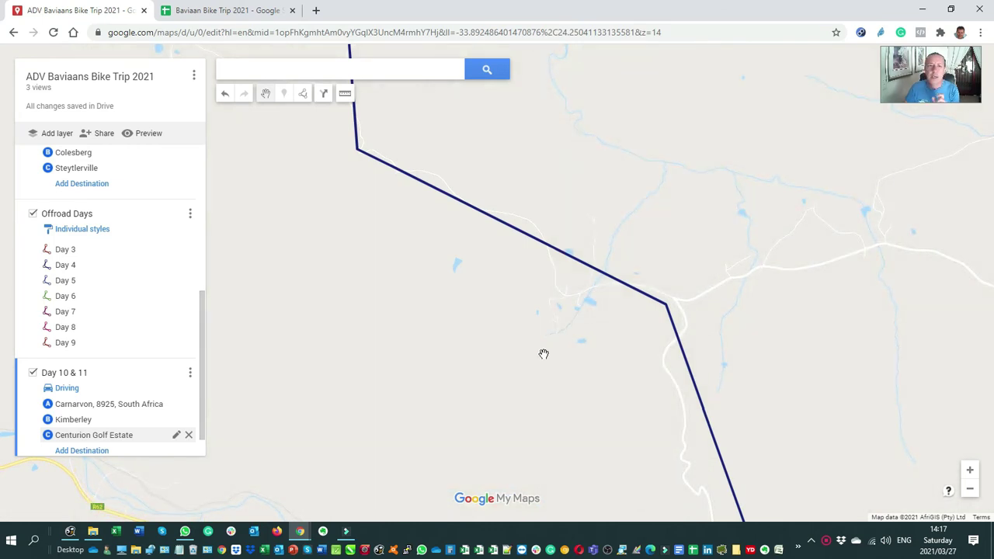
{"action": "left_click", "coordinate": [32, 374]}
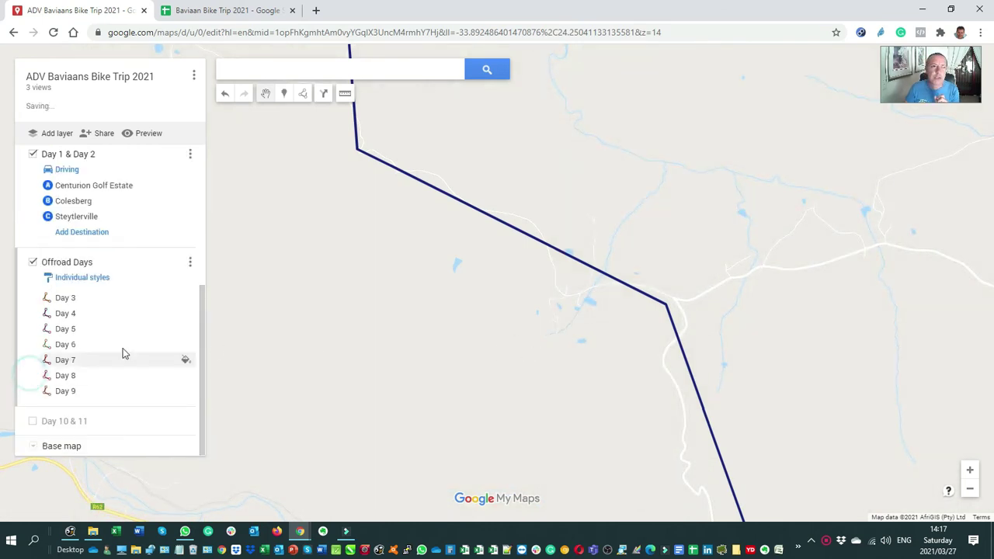
{"action": "left_click", "coordinate": [631, 288]}
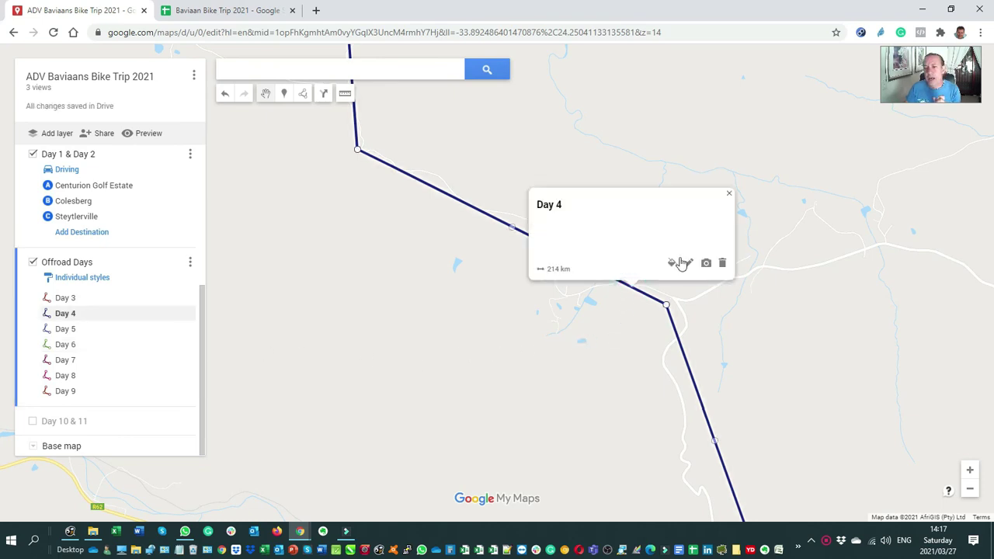
{"action": "left_click", "coordinate": [725, 193]}
Fit the Day 4 line southeast of Holgatkloof to the road by moving its corner onto the junction and adding two bends to the northwest.
{"action": "left_click_drag", "start_coordinate": [665, 304], "coordinate": [675, 299]}
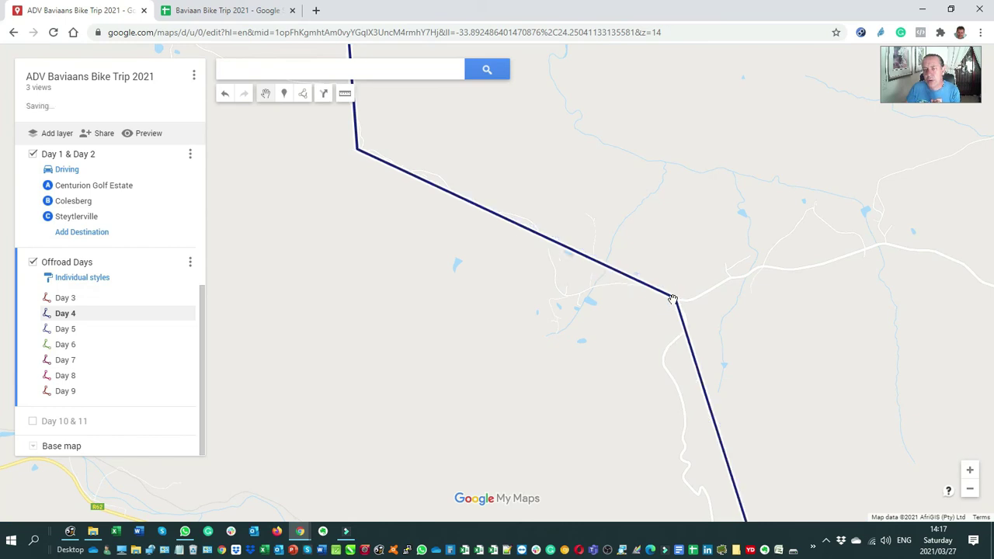
{"action": "left_click_drag", "start_coordinate": [516, 227], "coordinate": [566, 301]}
{"action": "scroll", "coordinate": [557, 301], "scroll_direction": "up", "scroll_amount": 1}
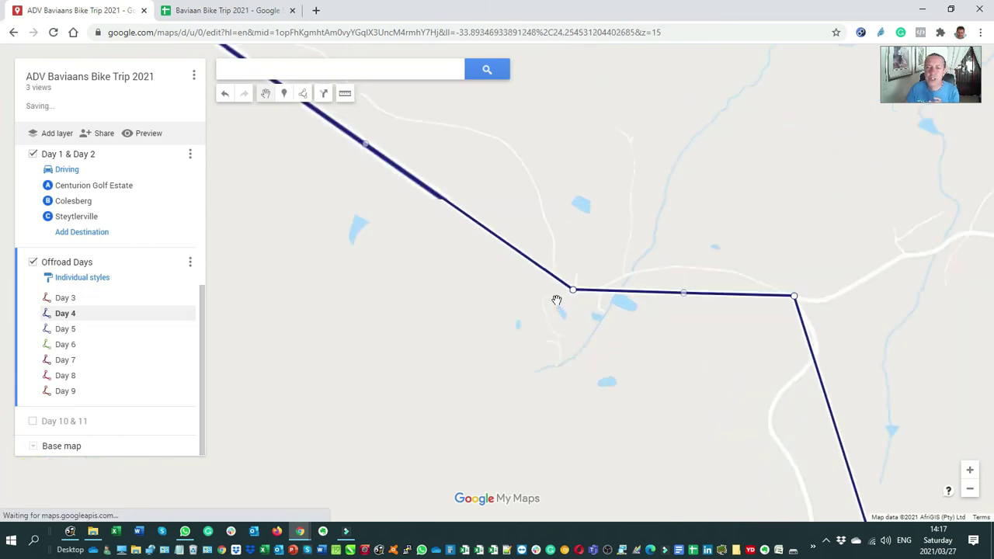
{"action": "left_click_drag", "start_coordinate": [407, 306], "coordinate": [510, 412]}
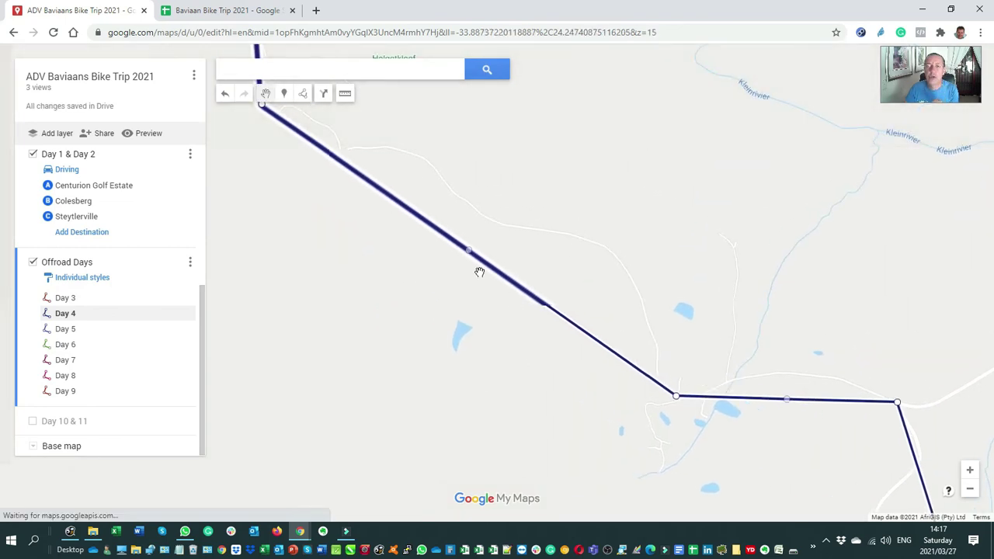
{"action": "left_click_drag", "start_coordinate": [468, 252], "coordinate": [494, 221]}
Move the Day 4 corner beside Holgatkloof onto the road and add a bend at the road fork just north of it.
{"action": "left_click_drag", "start_coordinate": [375, 239], "coordinate": [602, 462]}
{"action": "left_click_drag", "start_coordinate": [432, 308], "coordinate": [464, 362]}
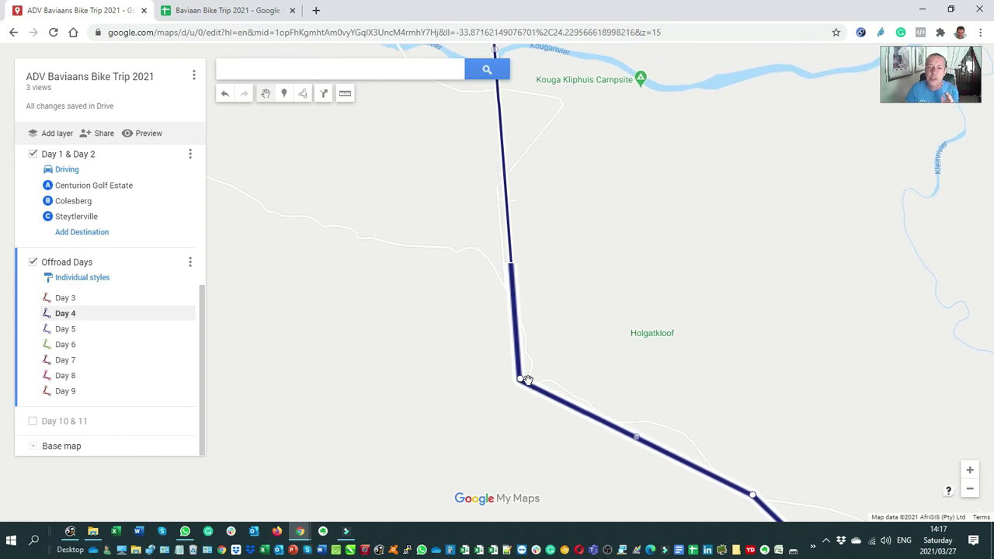
{"action": "left_click_drag", "start_coordinate": [520, 380], "coordinate": [525, 379]}
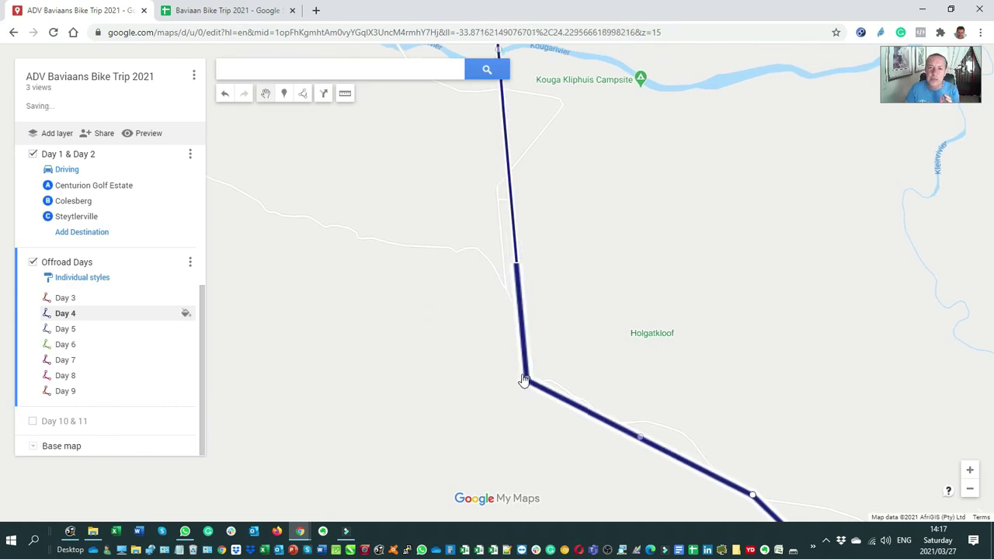
{"action": "scroll", "coordinate": [455, 323], "scroll_direction": "down", "scroll_amount": 1}
{"action": "scroll", "coordinate": [450, 324], "scroll_direction": "up", "scroll_amount": 1}
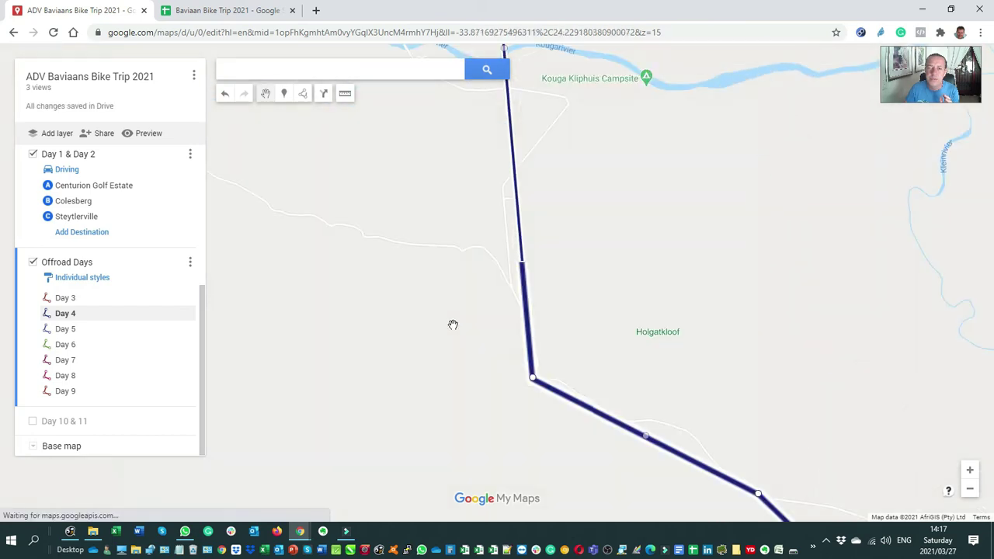
{"action": "left_click_drag", "start_coordinate": [473, 313], "coordinate": [505, 357]}
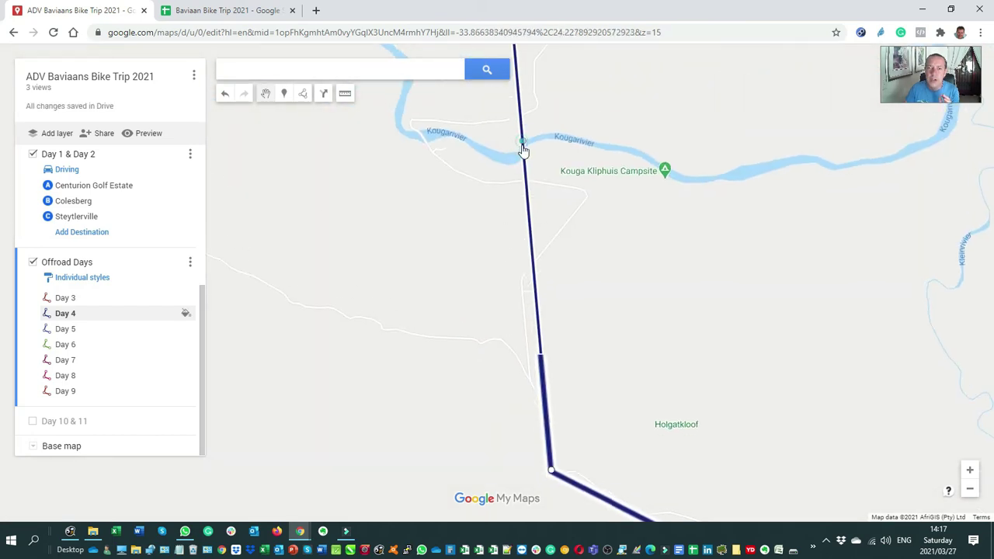
{"action": "left_click_drag", "start_coordinate": [522, 146], "coordinate": [533, 382]}
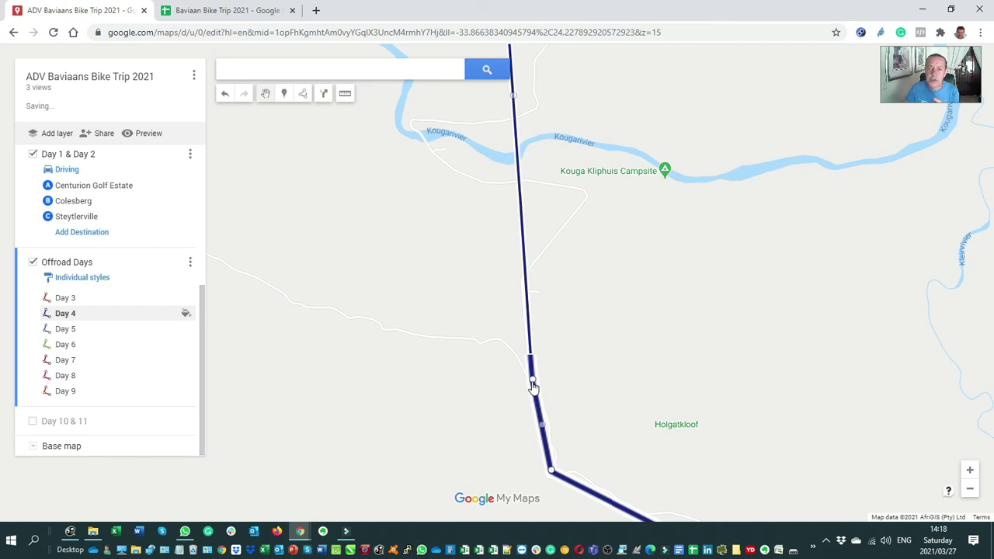
Reroute the Day 4 line over the Kougarivier road crossing, adding points at the crossing and at the road bend south of the river.
{"action": "left_click_drag", "start_coordinate": [486, 304], "coordinate": [514, 413]}
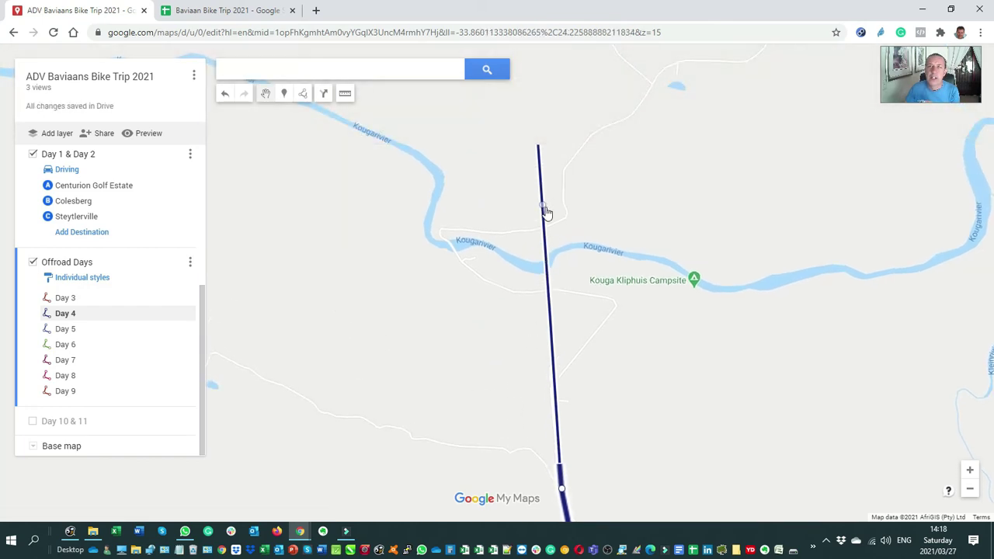
{"action": "left_click_drag", "start_coordinate": [543, 207], "coordinate": [597, 320]}
{"action": "scroll", "coordinate": [526, 280], "scroll_direction": "down", "scroll_amount": 1}
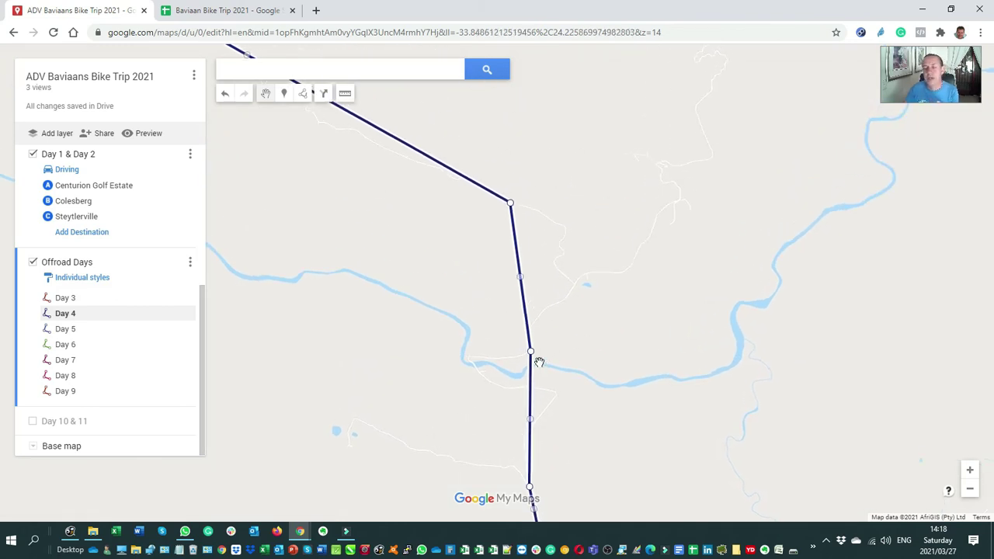
{"action": "left_click_drag", "start_coordinate": [531, 423], "coordinate": [554, 394]}
{"action": "left_click_drag", "start_coordinate": [531, 355], "coordinate": [470, 359]}
Add Day 4 bends at the road junction beside the small dam, the road corner north of the Kougarivier and the road south of it.
{"action": "double_click", "coordinate": [626, 338]}
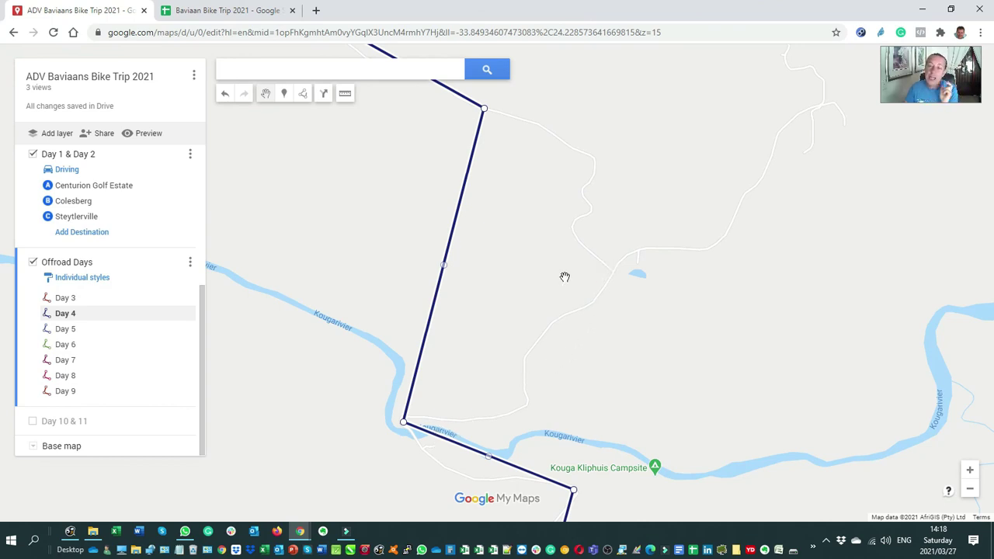
{"action": "mouse_move", "coordinate": [443, 265]}
{"action": "left_mouse_down"}
{"action": "mouse_move", "coordinate": [616, 278]}
{"action": "mouse_move", "coordinate": [430, 252]}
{"action": "left_mouse_up"}
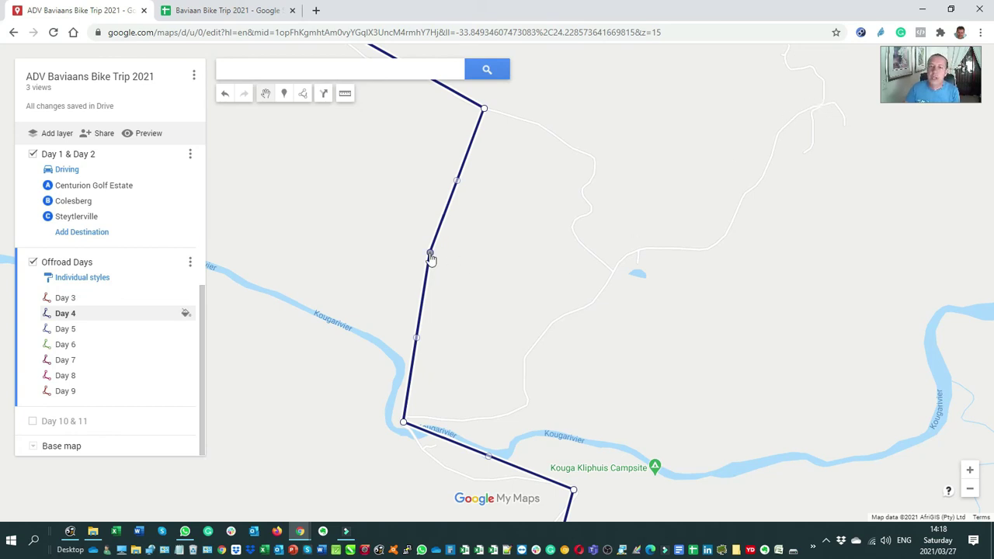
{"action": "left_click_drag", "start_coordinate": [430, 253], "coordinate": [614, 274]}
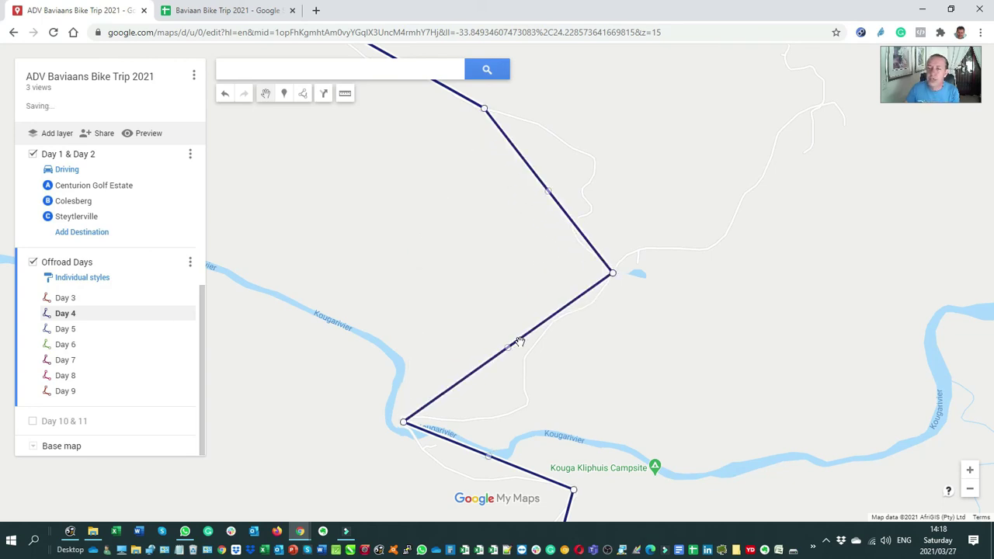
{"action": "left_click_drag", "start_coordinate": [507, 349], "coordinate": [528, 415]}
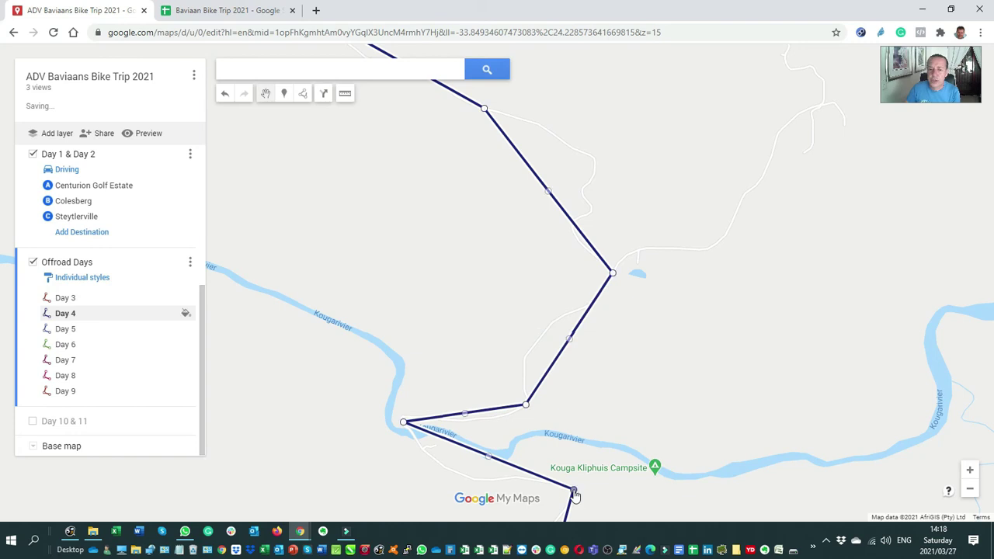
{"action": "left_click_drag", "start_coordinate": [489, 458], "coordinate": [465, 479]}
Add two bends to the Day 4 line along the winding road north of the small dam's junction.
{"action": "left_click_drag", "start_coordinate": [532, 275], "coordinate": [545, 324]}
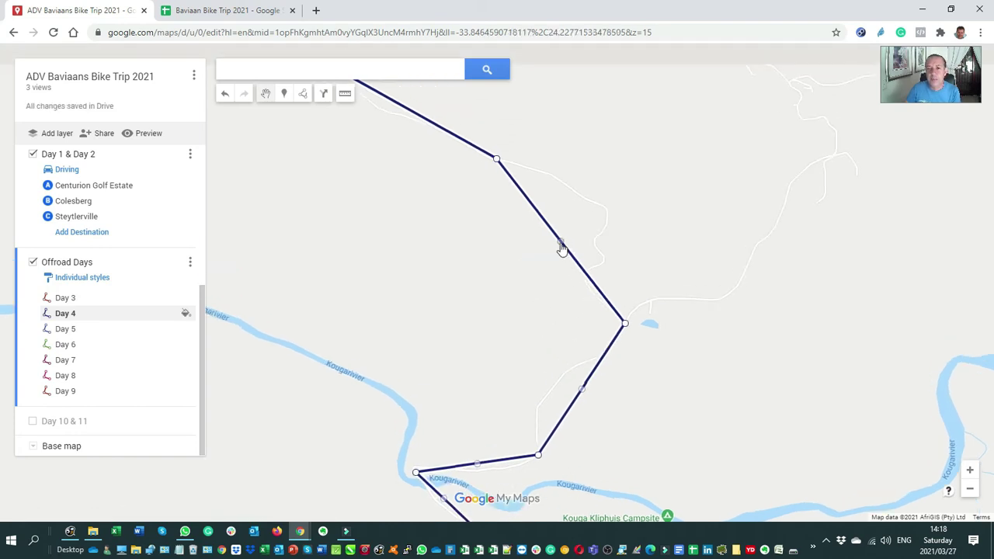
{"action": "left_click_drag", "start_coordinate": [560, 242], "coordinate": [603, 211]}
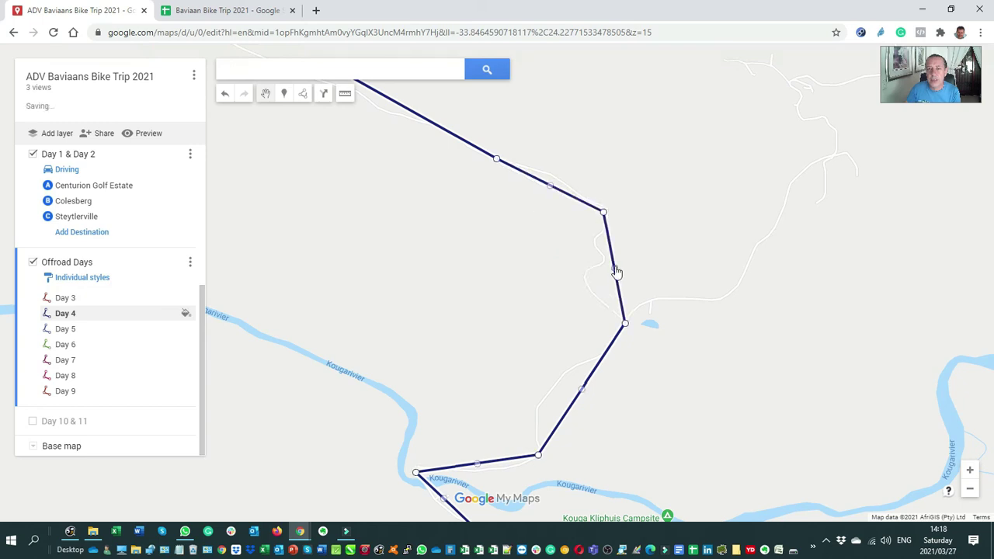
{"action": "left_click_drag", "start_coordinate": [614, 269], "coordinate": [585, 283]}
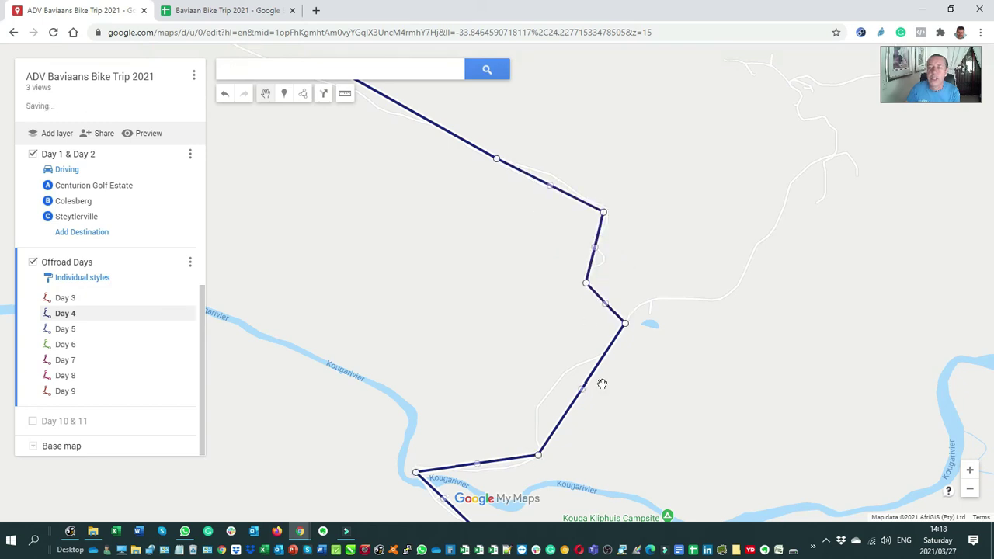
Move the Day 4 corner onto the road's turn north of the crossing and add a point at the side-track junction south of the river.
{"action": "left_click_drag", "start_coordinate": [639, 395], "coordinate": [641, 284]}
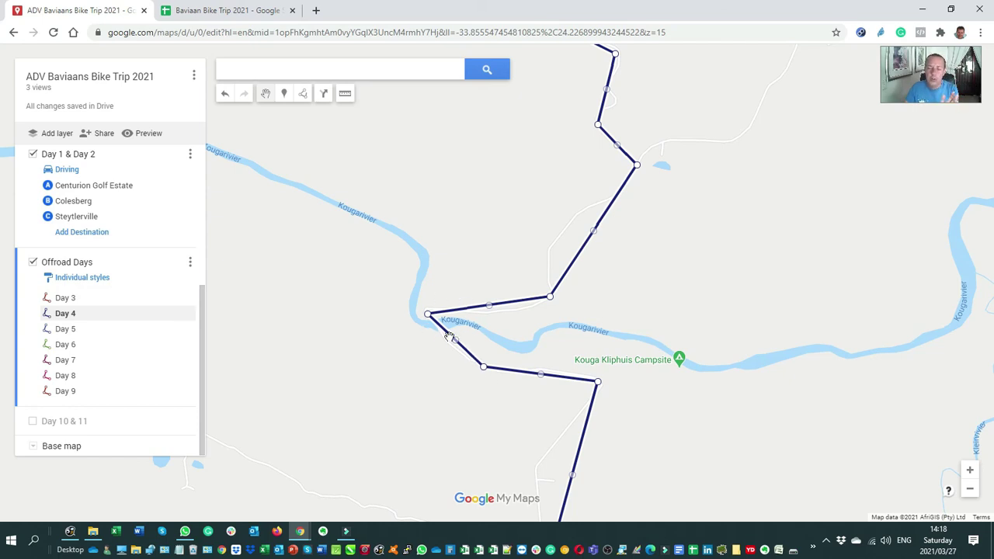
{"action": "scroll", "coordinate": [427, 324], "scroll_direction": "up", "scroll_amount": 2}
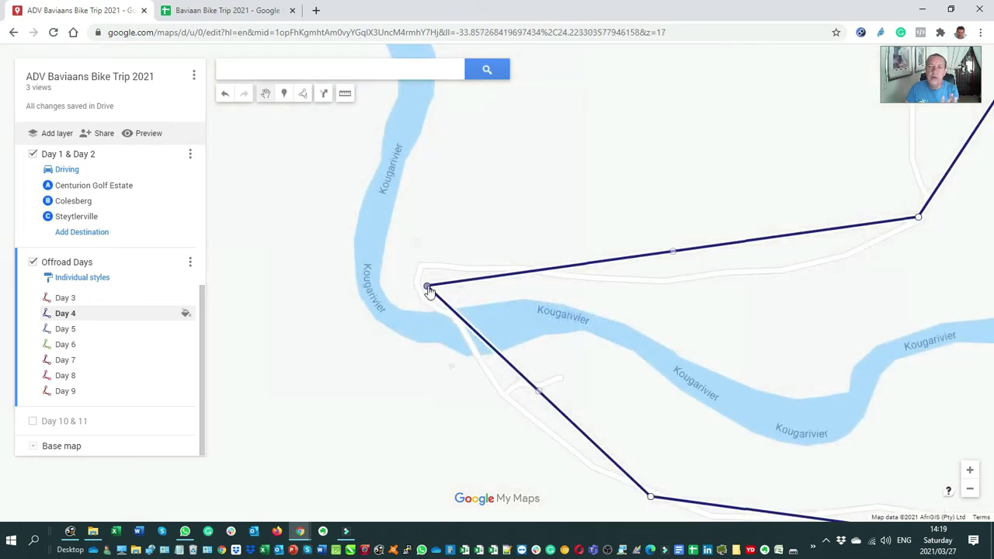
{"action": "left_click_drag", "start_coordinate": [428, 289], "coordinate": [417, 272]}
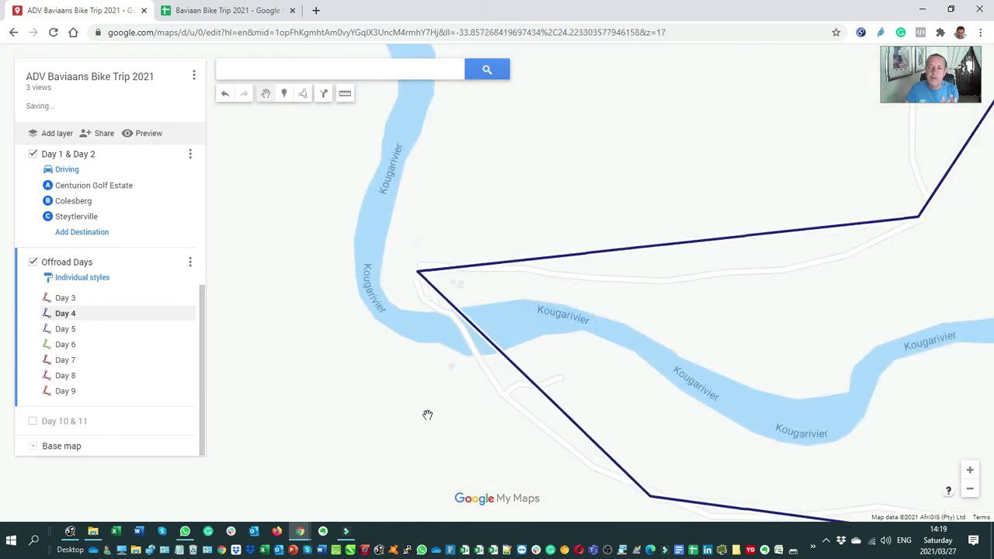
{"action": "left_click_drag", "start_coordinate": [428, 414], "coordinate": [503, 395]}
{"action": "left_click_drag", "start_coordinate": [606, 362], "coordinate": [572, 375]}
{"action": "left_click_drag", "start_coordinate": [476, 381], "coordinate": [487, 396]}
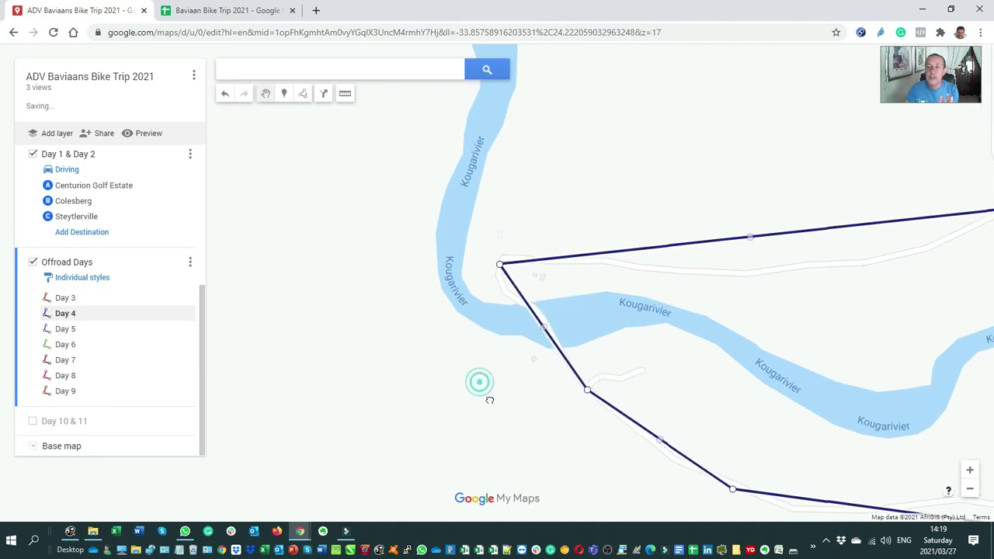
Switch the base map to satellite imagery to see the actual dirt road at the Kougarivier crossing.
{"action": "left_click", "coordinate": [33, 447]}
{"action": "left_click", "coordinate": [111, 323]}
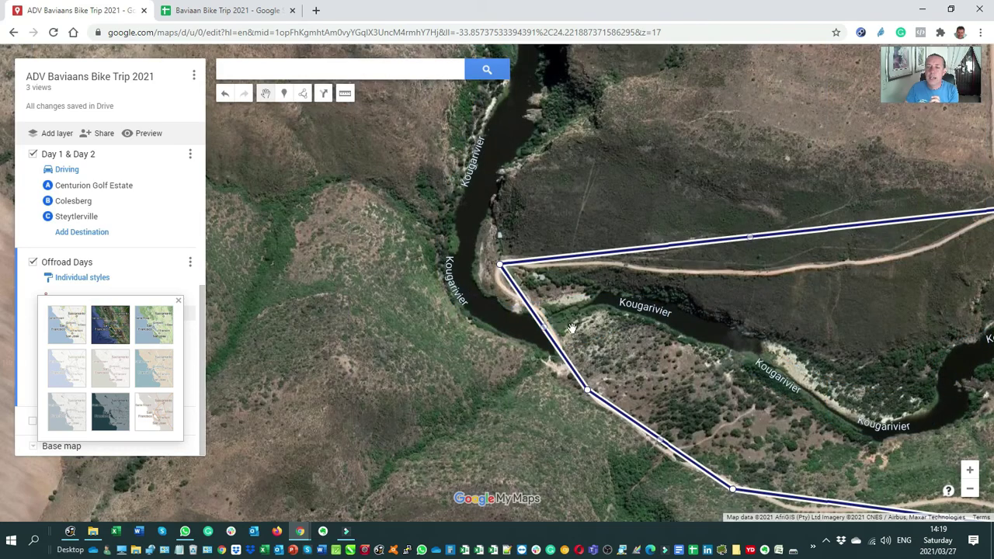
{"action": "scroll", "coordinate": [571, 329], "scroll_direction": "up", "scroll_amount": 2}
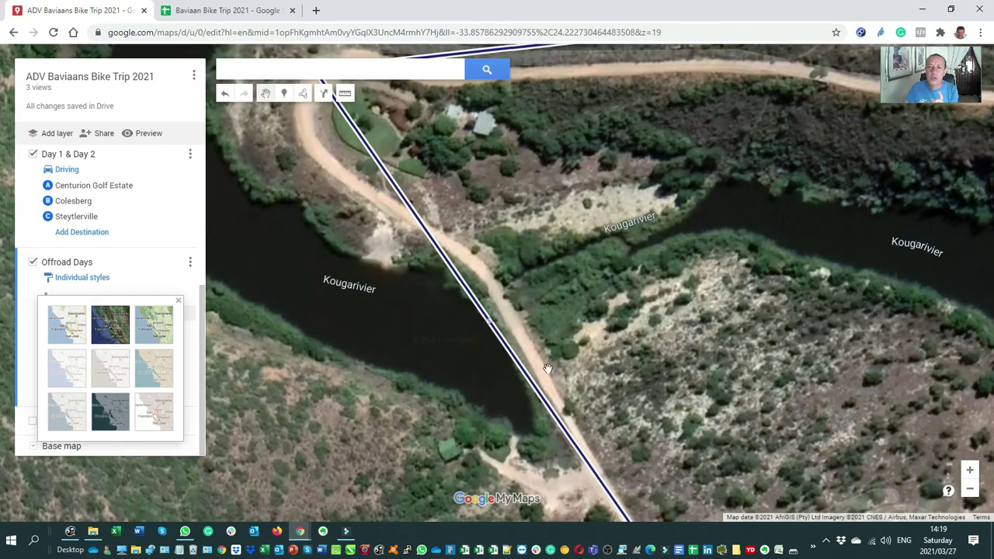
Add two points to the Day 4 line so it follows the curved dirt road at the Kougarivier crossing.
{"action": "left_click_drag", "start_coordinate": [489, 322], "coordinate": [587, 354]}
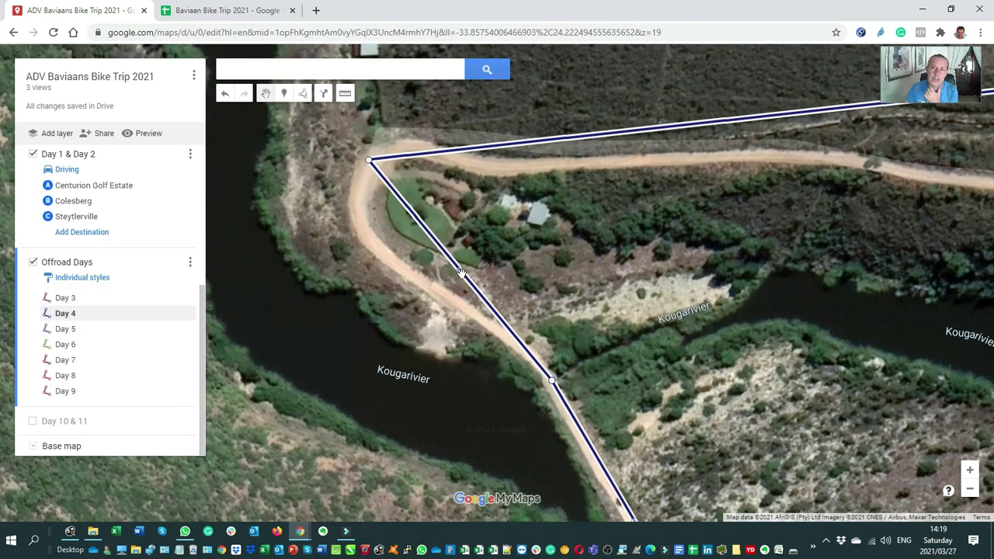
{"action": "left_click_drag", "start_coordinate": [461, 270], "coordinate": [363, 244]}
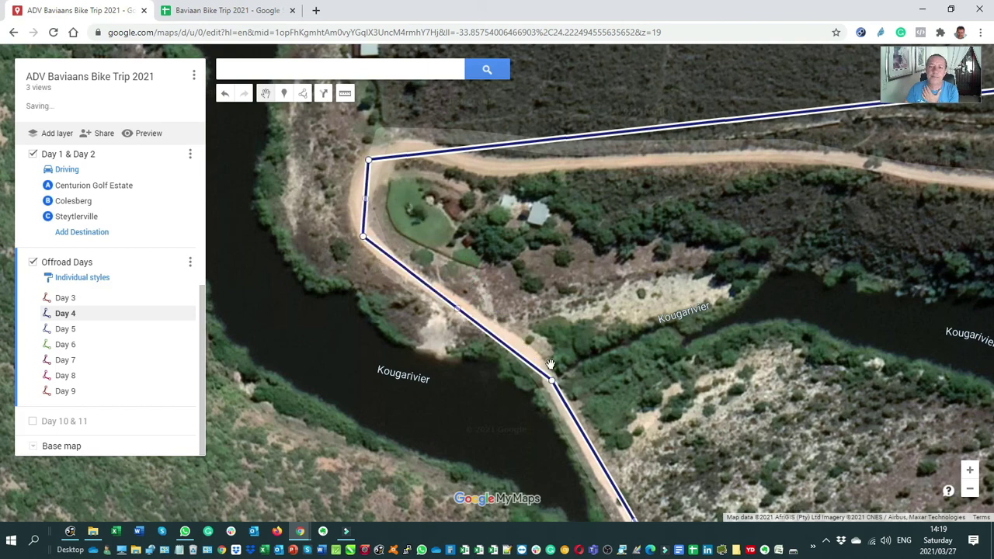
{"action": "scroll", "coordinate": [551, 365], "scroll_direction": "down", "scroll_amount": 1}
{"action": "scroll", "coordinate": [616, 402], "scroll_direction": "down", "scroll_amount": 1}
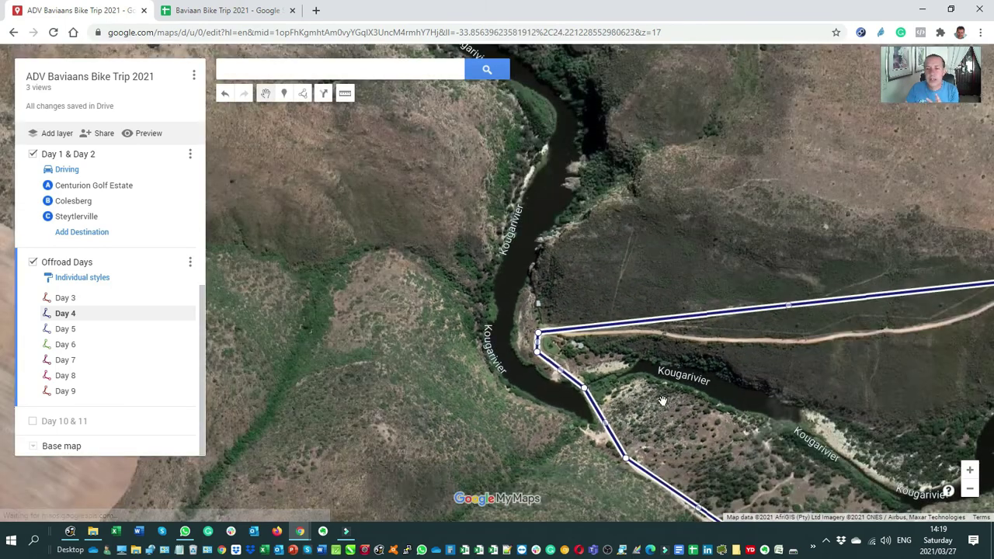
{"action": "left_click_drag", "start_coordinate": [616, 401], "coordinate": [513, 314]}
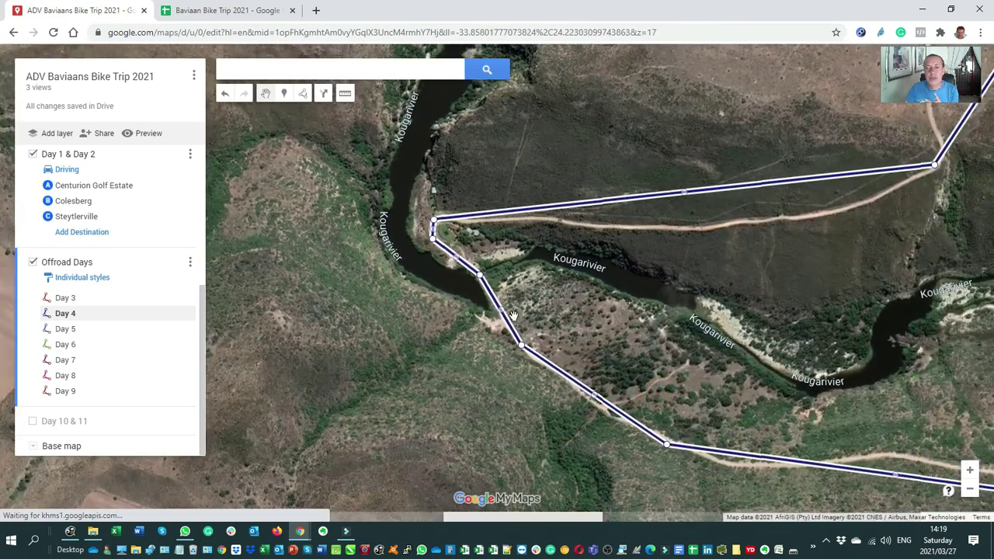
Switch the base map back to terrain around the Kougarivier crossing.
{"action": "left_click", "coordinate": [33, 446]}
{"action": "left_click", "coordinate": [153, 328]}
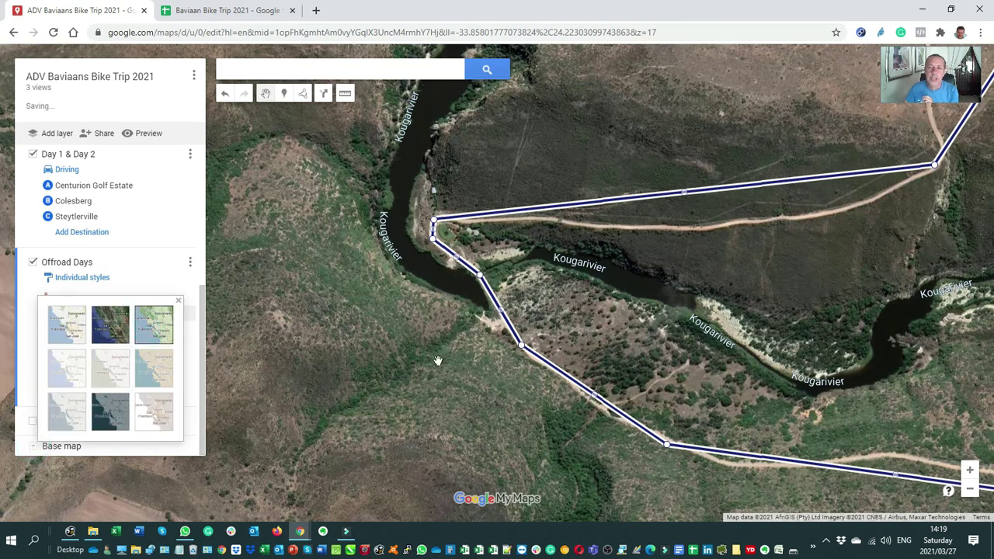
{"action": "scroll", "coordinate": [479, 378], "scroll_direction": "down", "scroll_amount": 2}
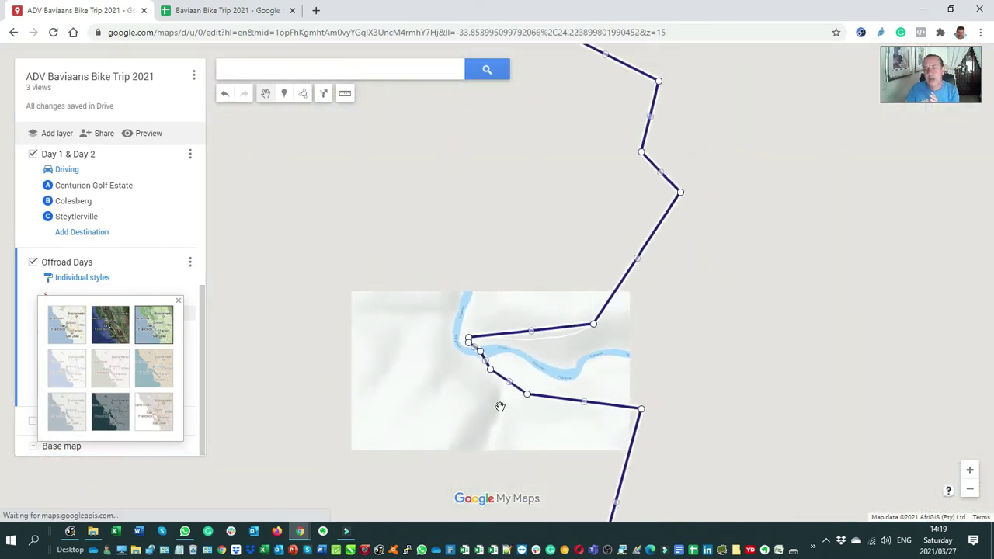
{"action": "left_click_drag", "start_coordinate": [509, 450], "coordinate": [487, 398]}
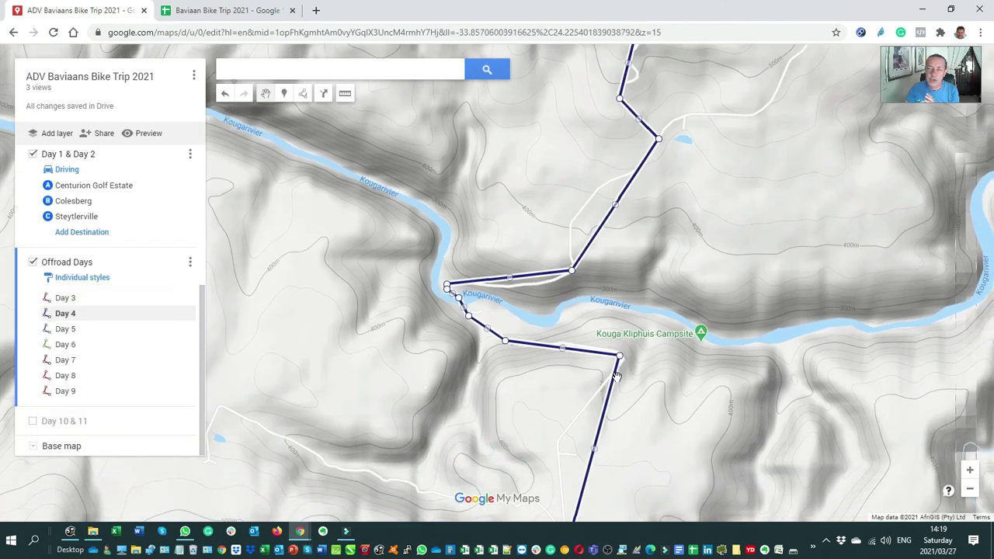
Move the Day 4 corner northwest of the Kougarivier crossing onto the nearby road junction.
{"action": "scroll", "coordinate": [590, 354], "scroll_direction": "up", "scroll_amount": 1}
{"action": "scroll", "coordinate": [563, 362], "scroll_direction": "down", "scroll_amount": 1}
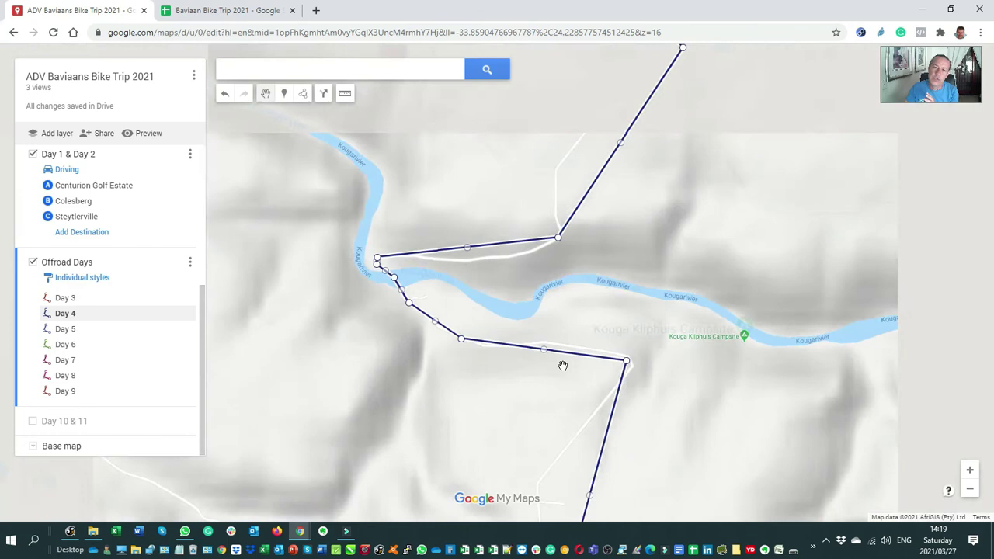
{"action": "scroll", "coordinate": [455, 339], "scroll_direction": "down", "scroll_amount": 1}
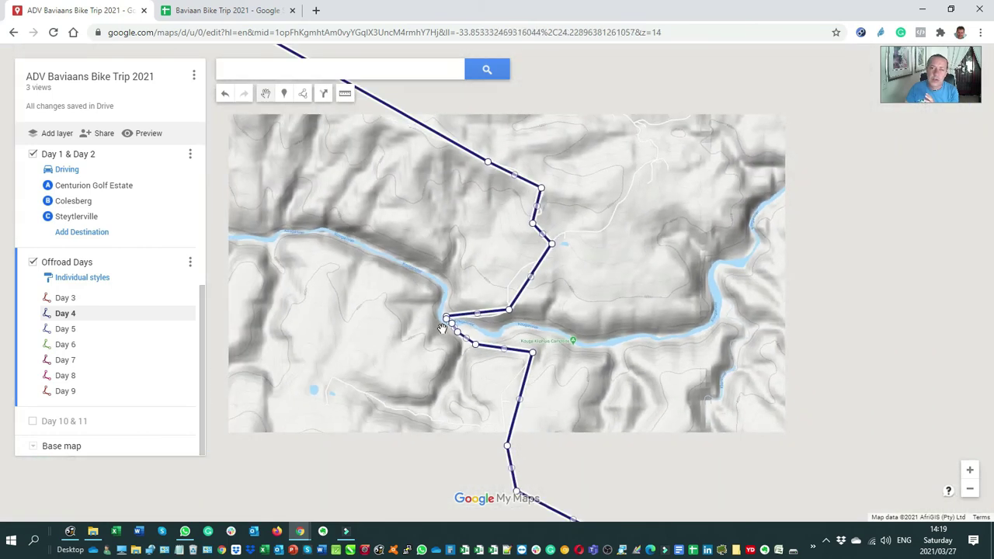
{"action": "left_click_drag", "start_coordinate": [490, 257], "coordinate": [621, 362]}
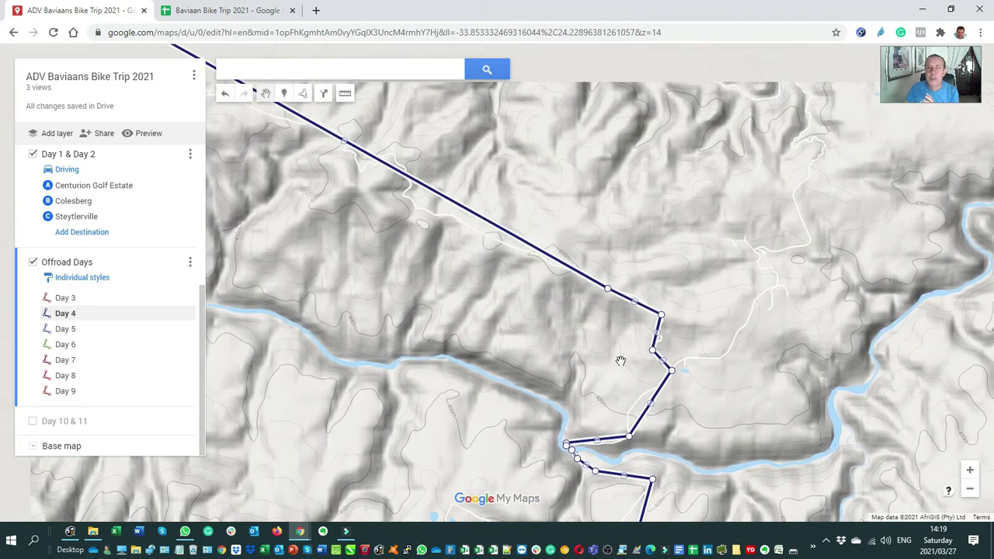
{"action": "left_click_drag", "start_coordinate": [482, 311], "coordinate": [677, 411]}
{"action": "left_click_drag", "start_coordinate": [515, 331], "coordinate": [619, 414]}
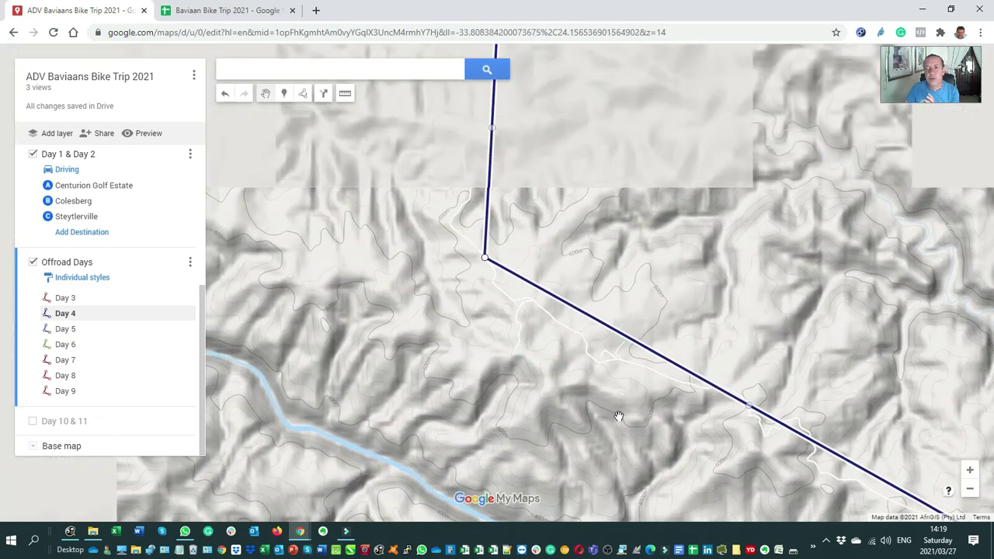
{"action": "left_click_drag", "start_coordinate": [485, 257], "coordinate": [505, 386]}
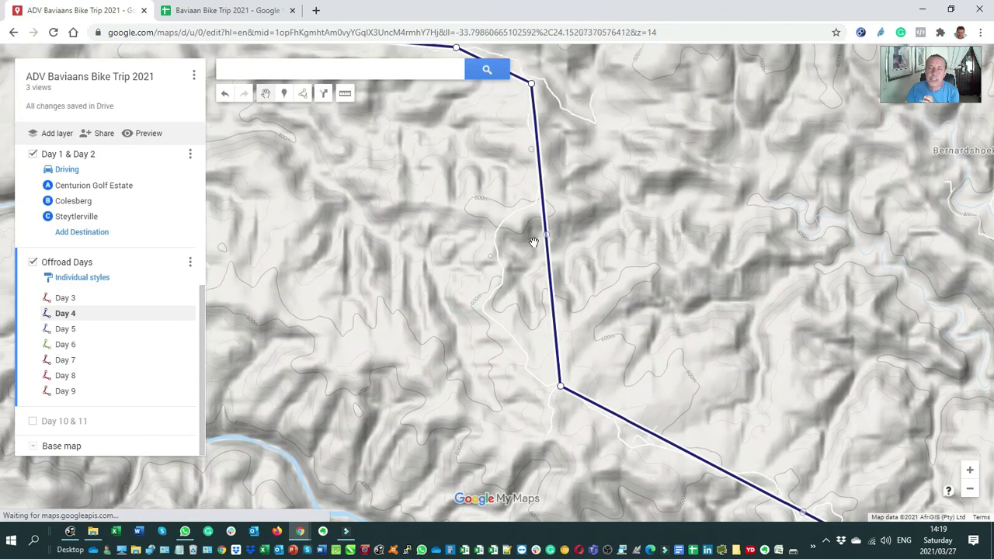
Add a Day 4 point at the road's western bend and move the next corner north onto the side-track junction.
{"action": "left_click_drag", "start_coordinate": [546, 236], "coordinate": [482, 307]}
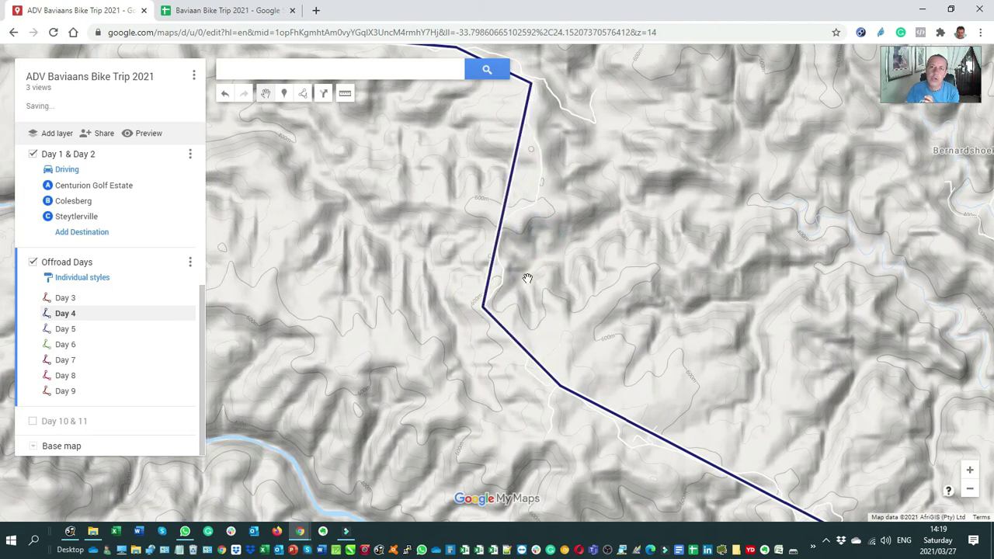
{"action": "left_click_drag", "start_coordinate": [572, 199], "coordinate": [670, 383]}
{"action": "left_click_drag", "start_coordinate": [631, 269], "coordinate": [626, 261]}
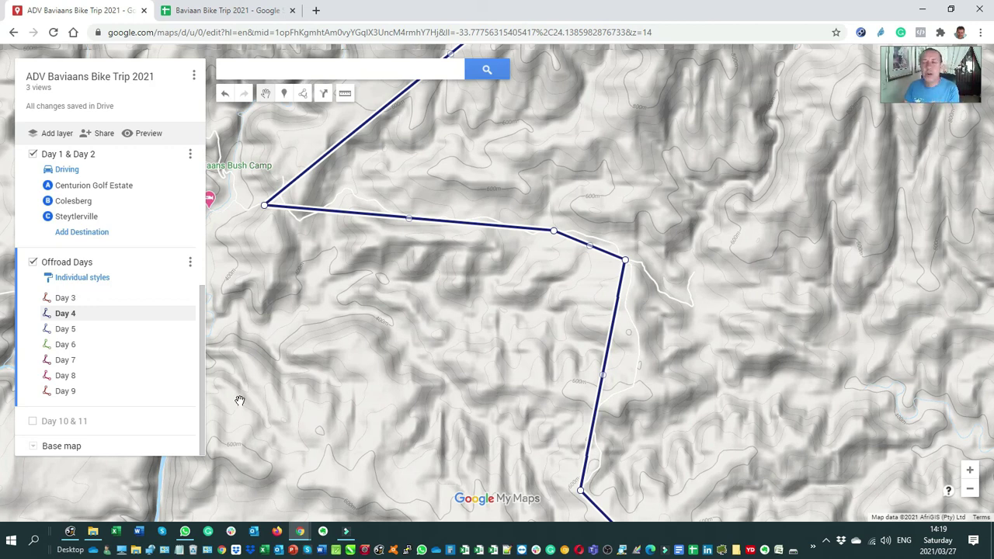
Switch the base map to satellite imagery and inspect the Day 4 line against the dirt roads around Baviaans Lodge.
{"action": "left_click", "coordinate": [34, 447]}
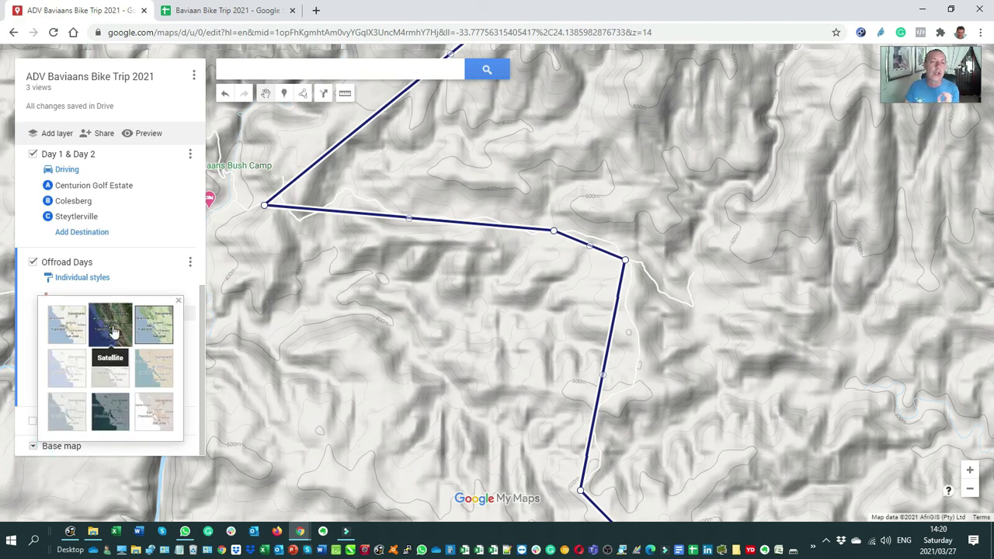
{"action": "left_click", "coordinate": [113, 332]}
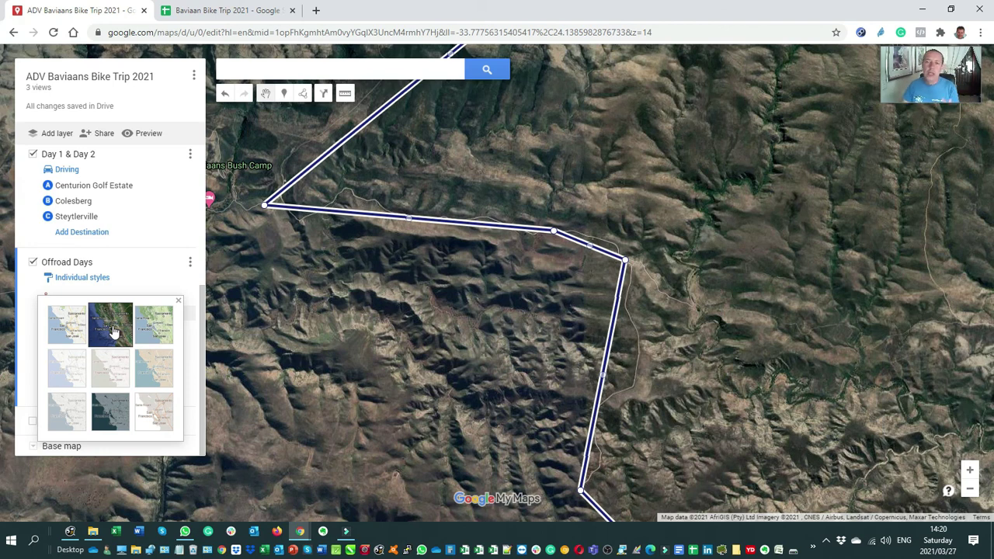
{"action": "left_click", "coordinate": [415, 313]}
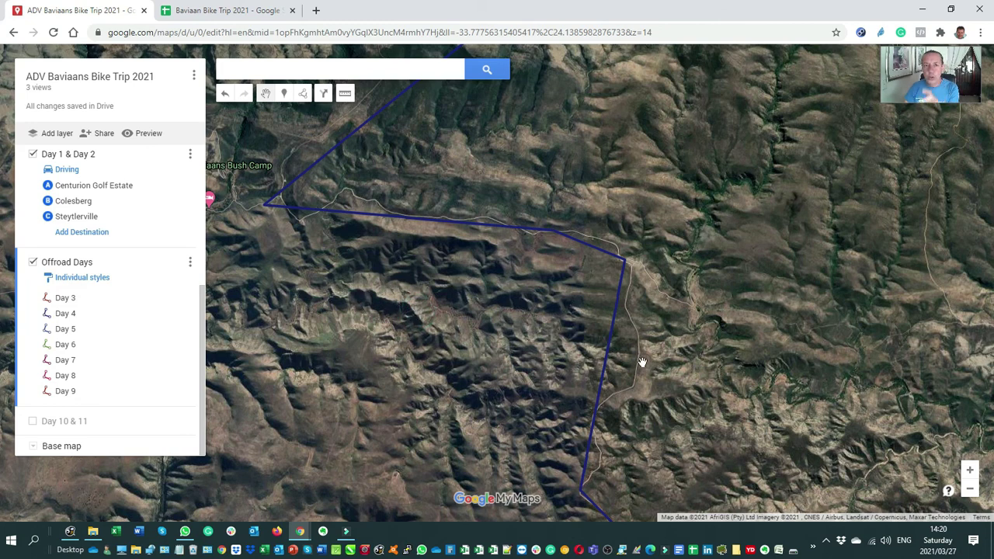
{"action": "left_click_drag", "start_coordinate": [418, 313], "coordinate": [585, 416]}
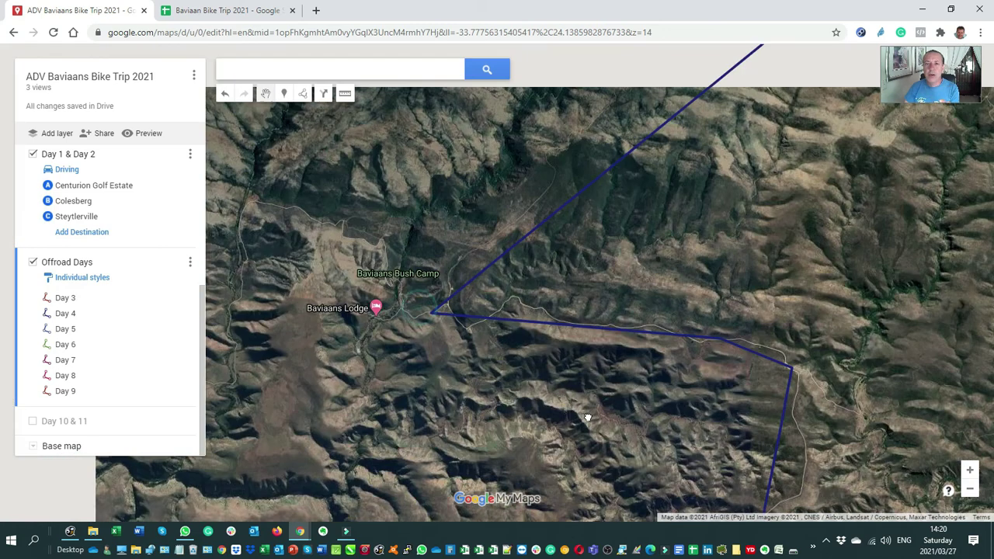
{"action": "scroll", "coordinate": [440, 310], "scroll_direction": "up", "scroll_amount": 1}
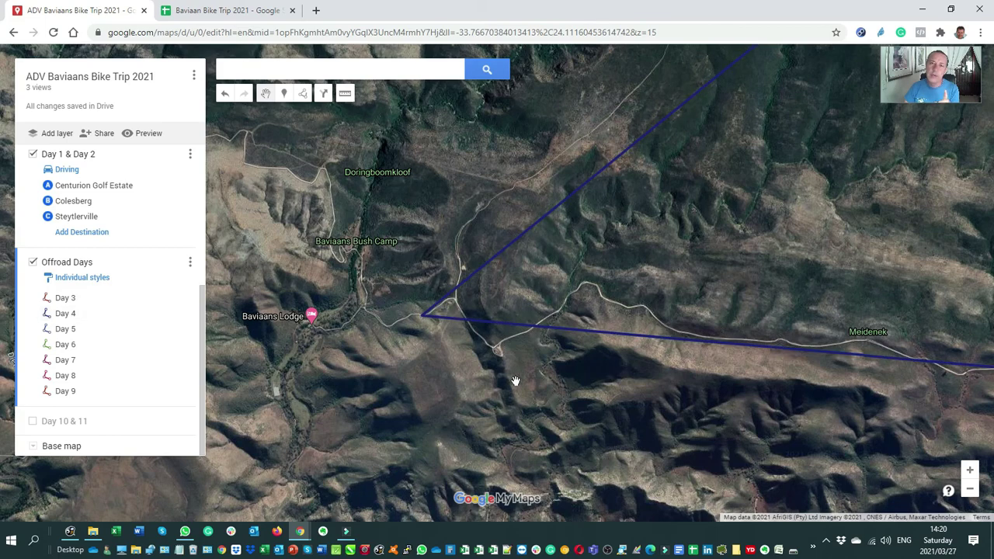
{"action": "scroll", "coordinate": [512, 328], "scroll_direction": "down", "scroll_amount": 2}
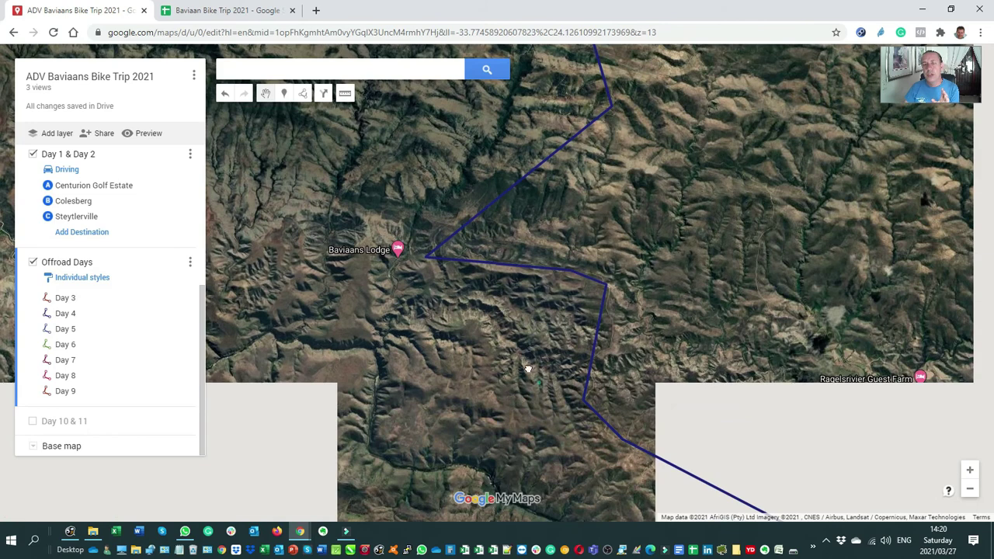
{"action": "left_click_drag", "start_coordinate": [528, 366], "coordinate": [455, 288]}
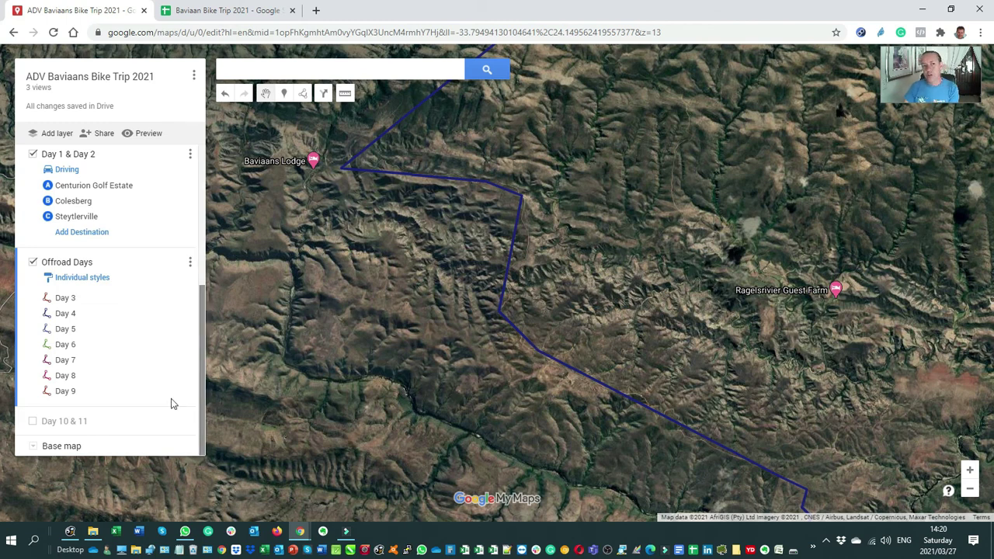
Change the Day 4 line's colour to yellow and check how it stands out against the satellite imagery.
{"action": "left_click", "coordinate": [512, 328]}
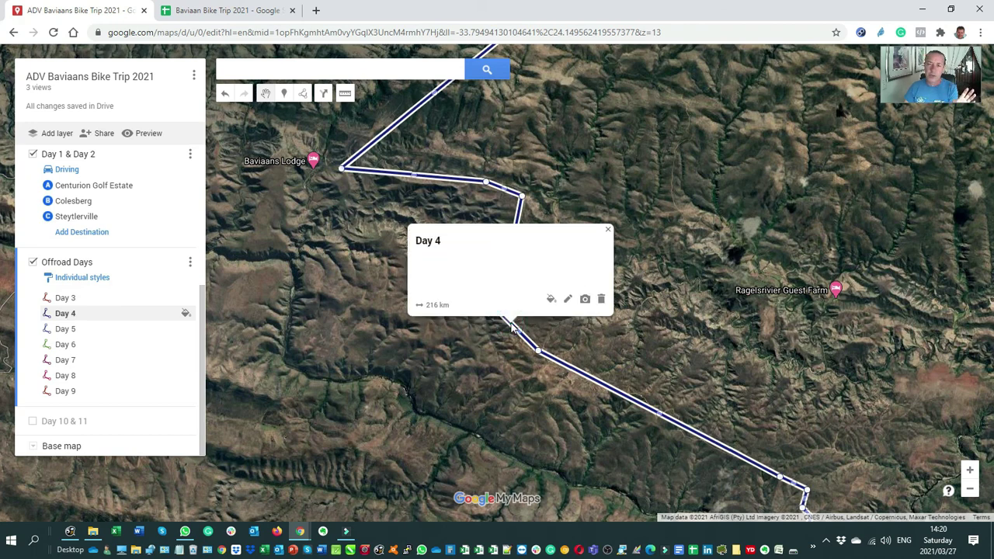
{"action": "left_click", "coordinate": [551, 298]}
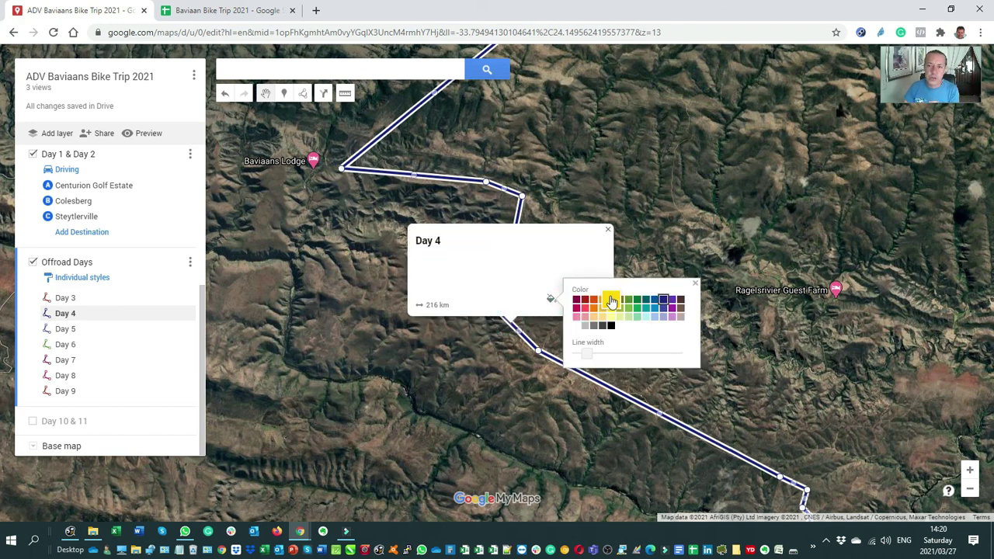
{"action": "left_click", "coordinate": [611, 300]}
{"action": "left_click", "coordinate": [497, 293]}
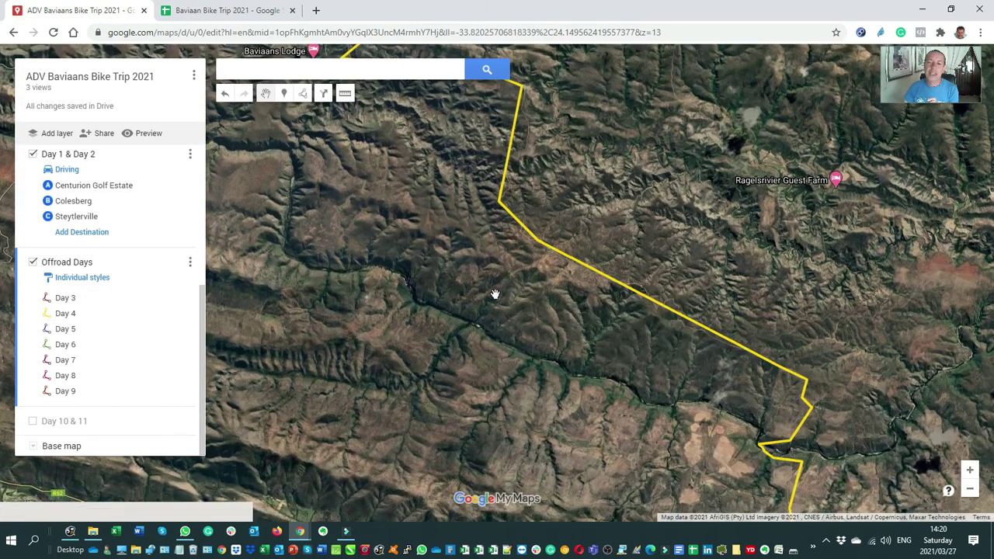
{"action": "left_click_drag", "start_coordinate": [576, 357], "coordinate": [396, 205]}
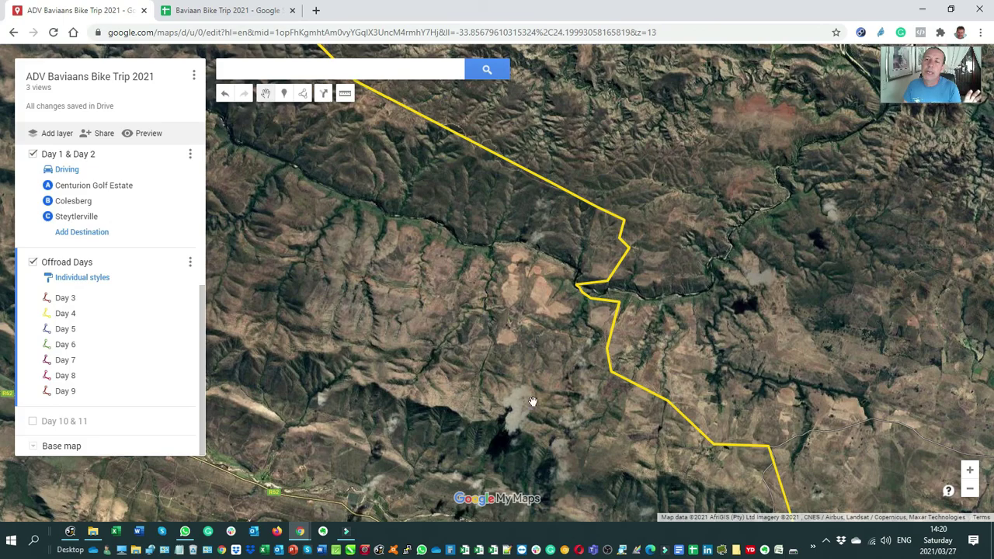
{"action": "scroll", "coordinate": [514, 349], "scroll_direction": "down", "scroll_amount": 3}
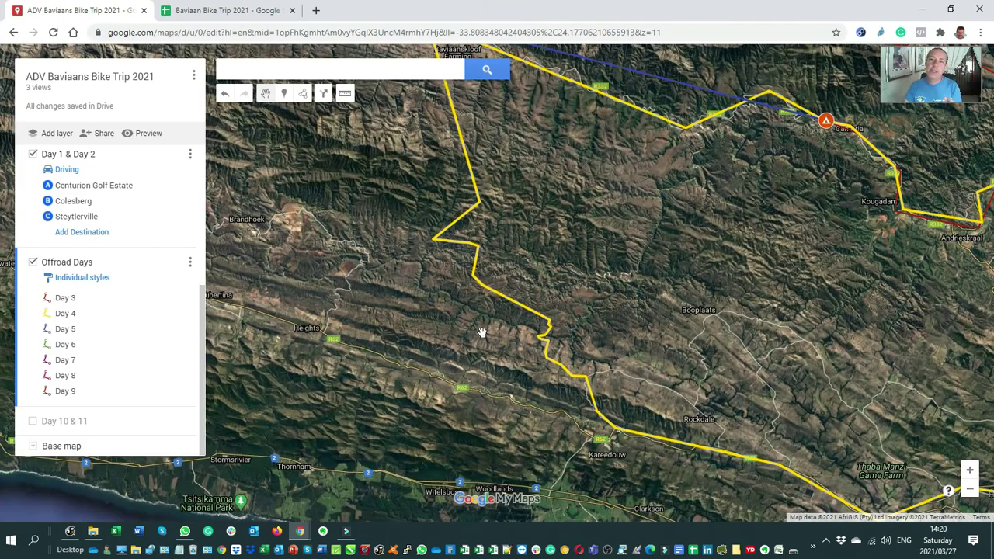
Preview the yellow Day 4 line on the standard road base map, and switch back to satellite imagery.
{"action": "left_click", "coordinate": [32, 445]}
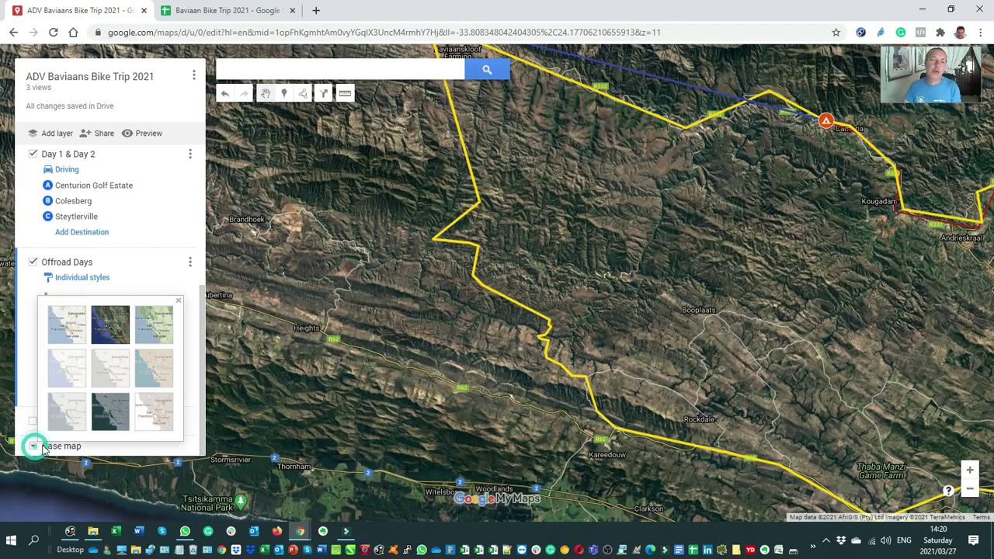
{"action": "left_click", "coordinate": [70, 326]}
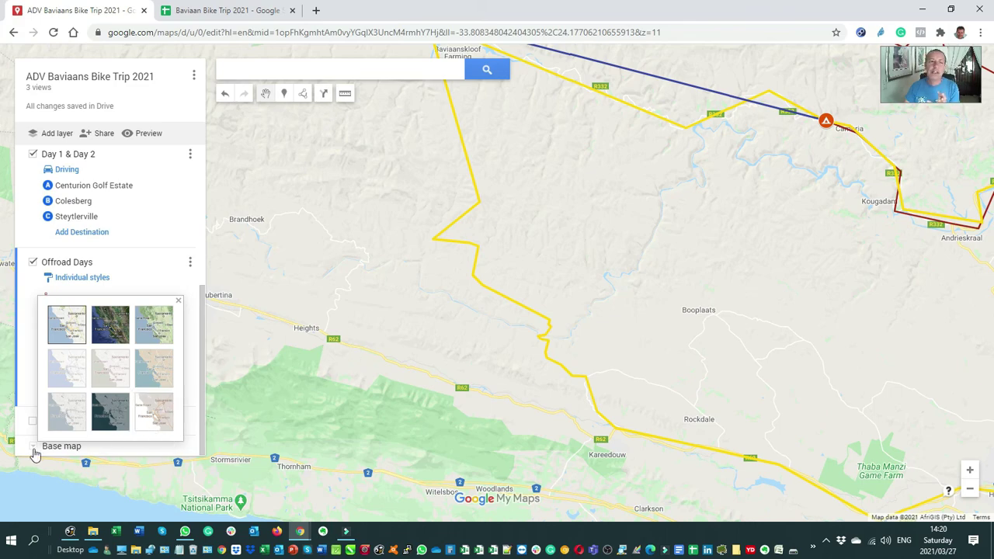
{"action": "left_click", "coordinate": [109, 325]}
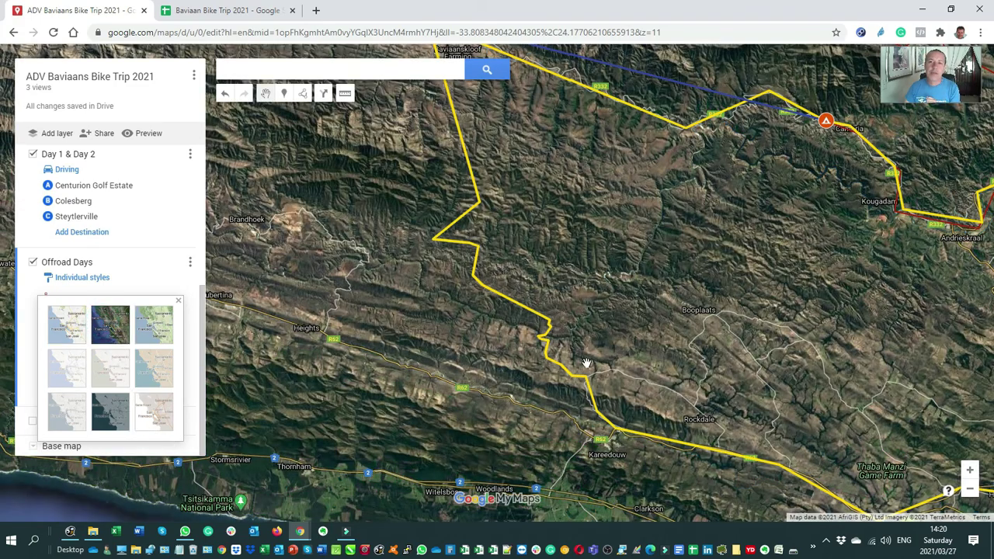
Return to the trip map's overview and view the whole Day 4 loop.
{"action": "left_click_drag", "start_coordinate": [598, 322], "coordinate": [610, 325]}
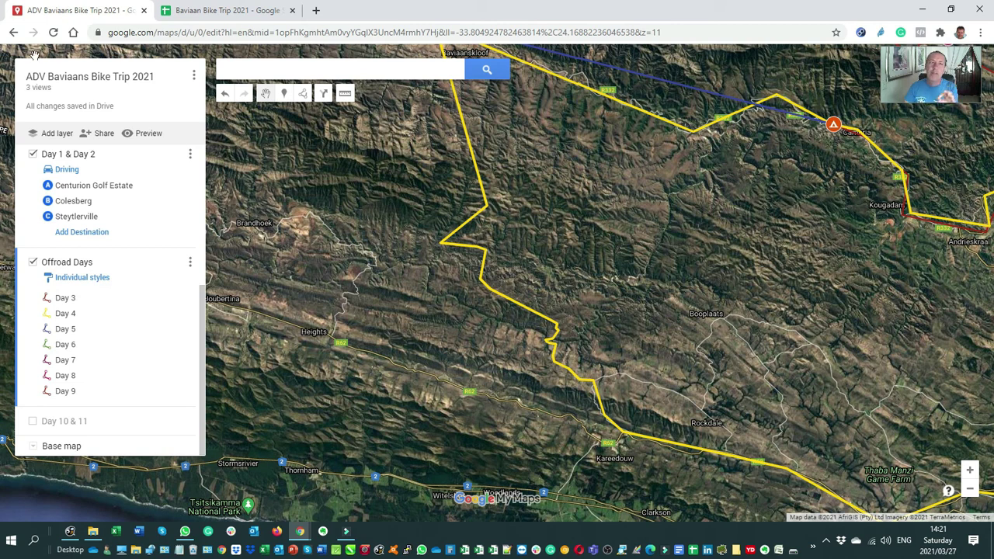
{"action": "left_click", "coordinate": [13, 32]}
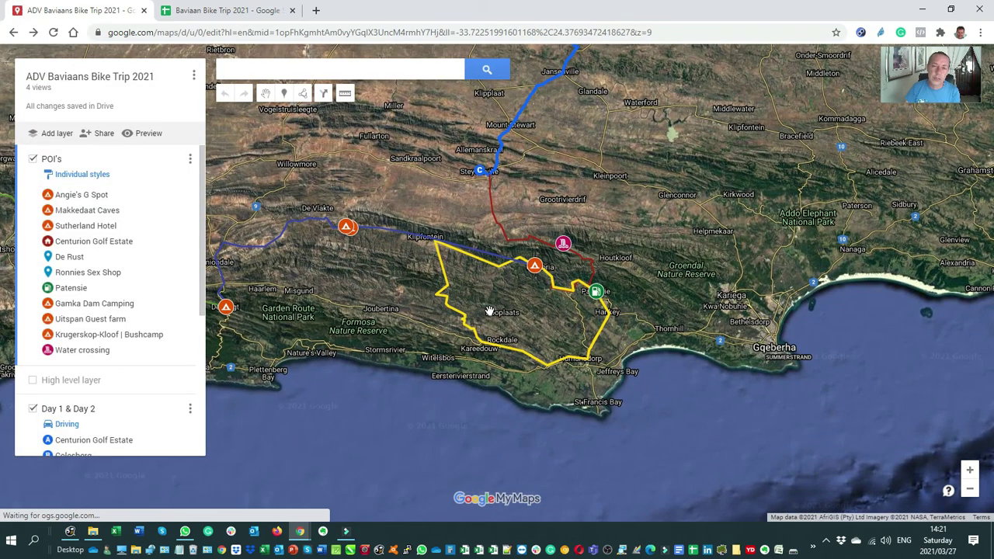
{"action": "scroll", "coordinate": [505, 340], "scroll_direction": "up", "scroll_amount": 1}
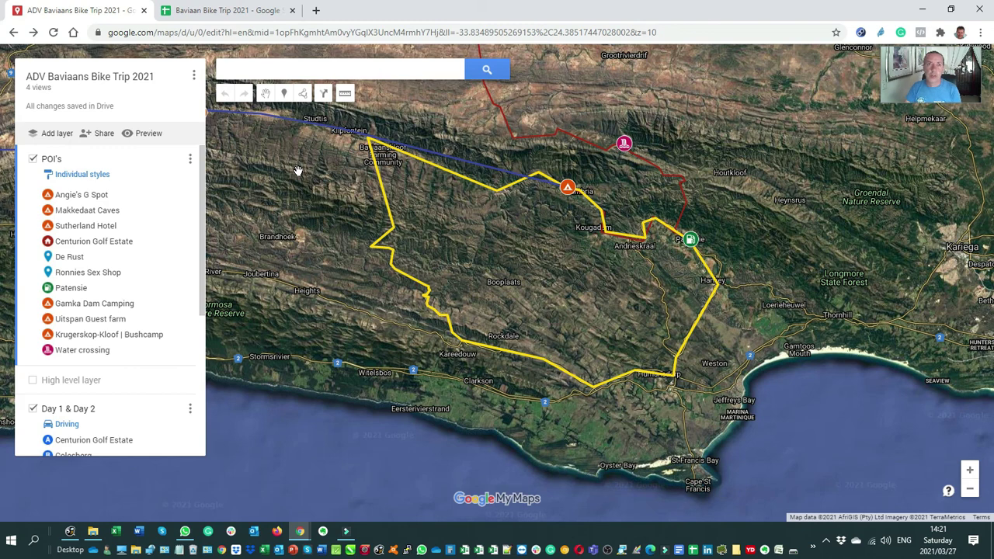
Search the web for Google Maps in a new browser tab and open the Google Maps site.
{"action": "left_click", "coordinate": [315, 10]}
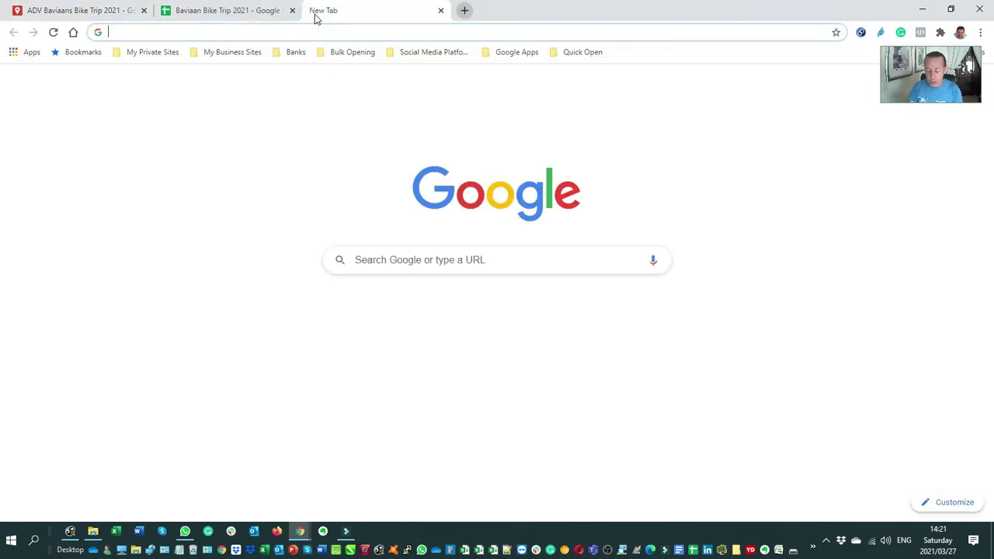
{"action": "type", "text": "goog"}
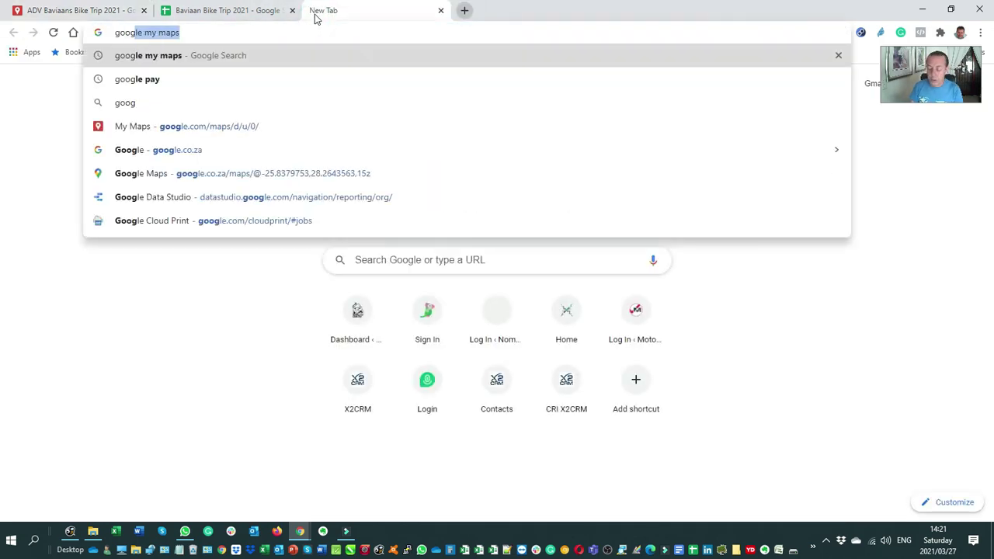
{"action": "type", "text": "e maps"}
{"action": "key", "text": "Return"}
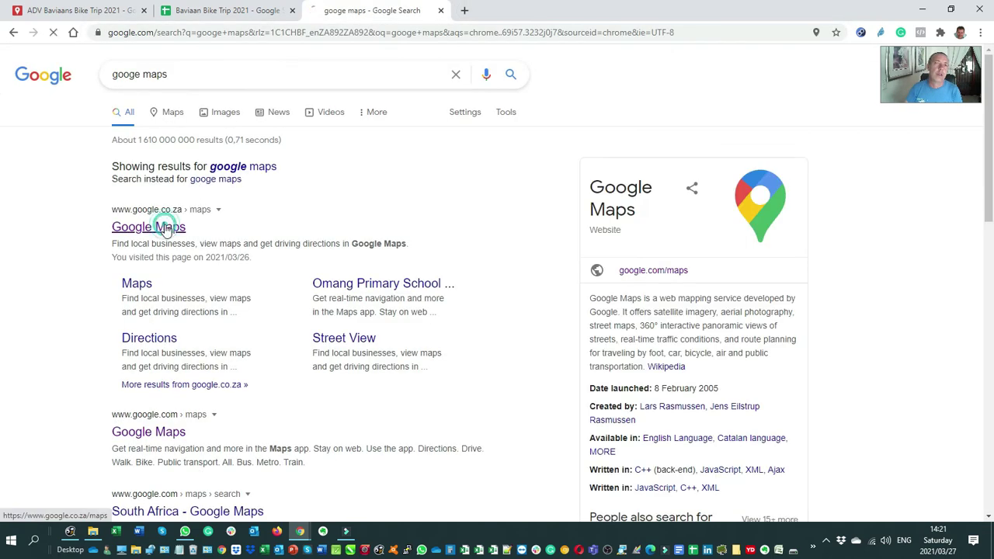
{"action": "left_click", "coordinate": [165, 229]}
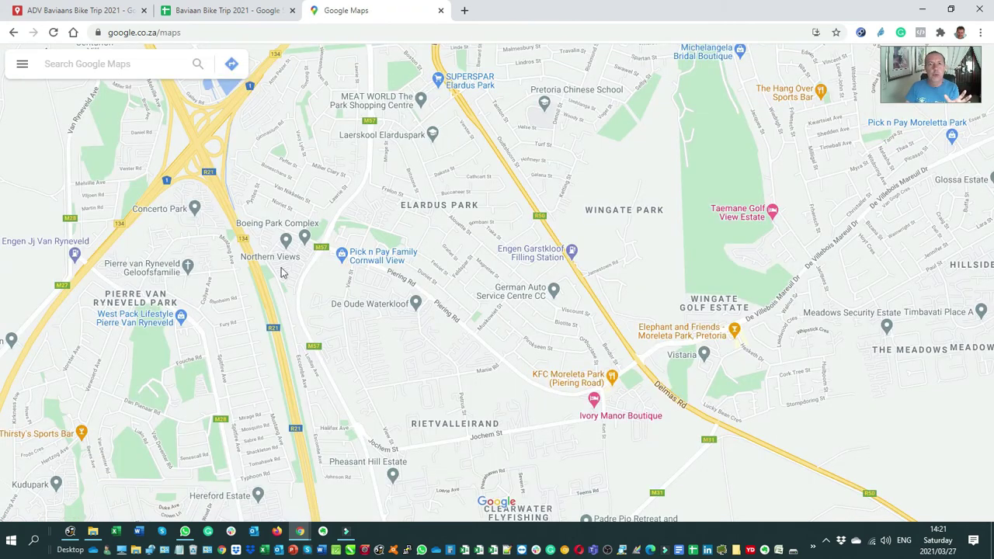
Show the list of custom maps saved under Your places.
{"action": "left_click", "coordinate": [21, 63]}
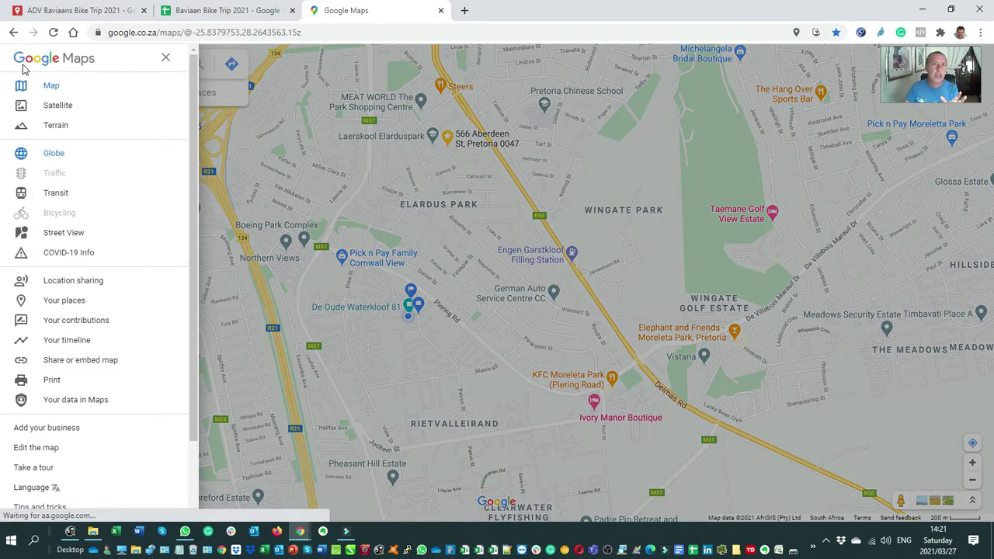
{"action": "left_click", "coordinate": [64, 301]}
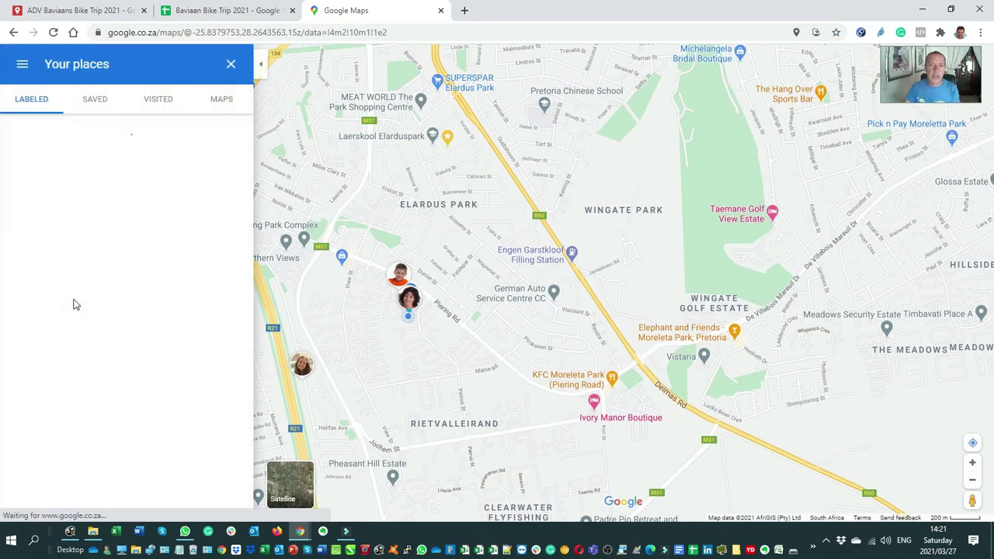
{"action": "left_click", "coordinate": [220, 105]}
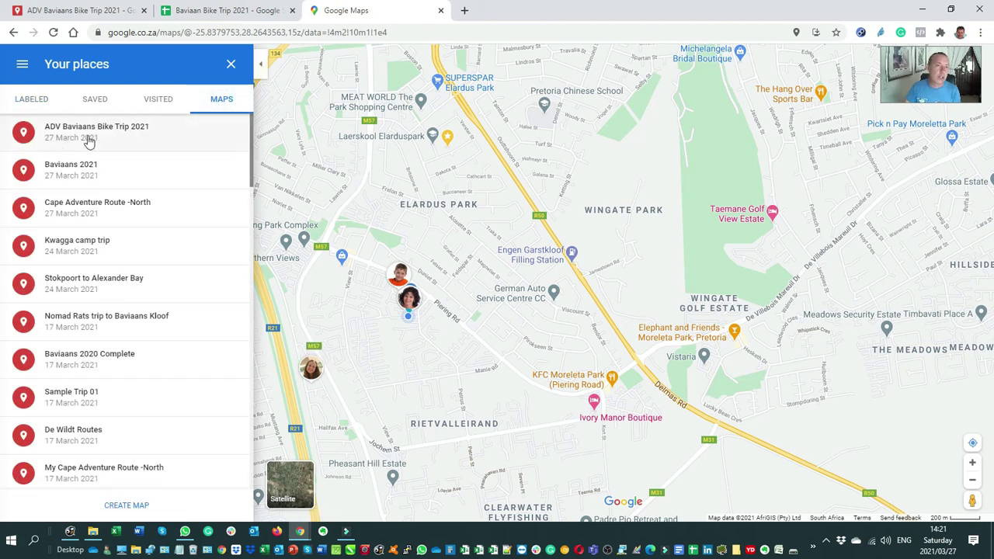
Open the saved ADV Baviaans Bike Trip 2021 map and turn on its Day 10 & 11 layer.
{"action": "left_click", "coordinate": [88, 138]}
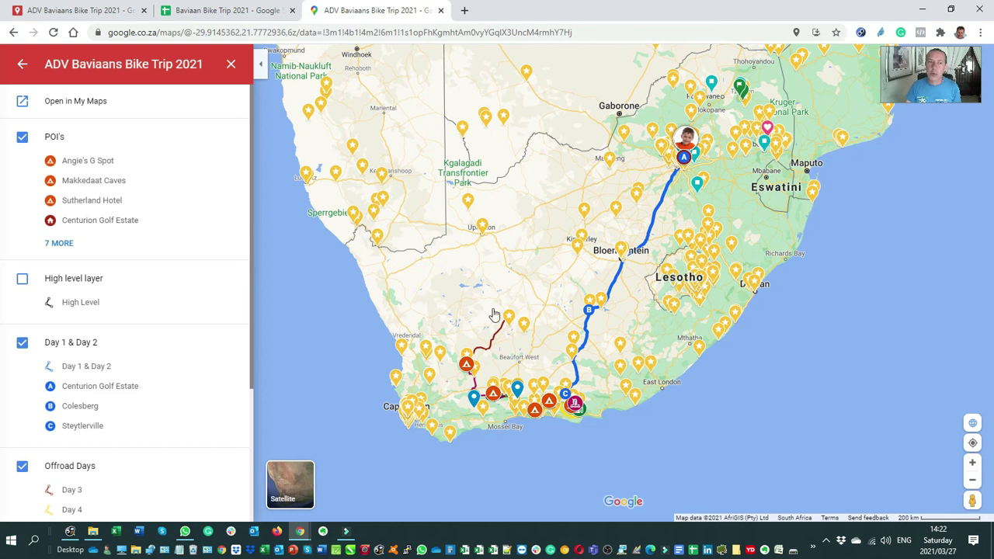
{"action": "scroll", "coordinate": [155, 342], "scroll_direction": "down", "scroll_amount": 3}
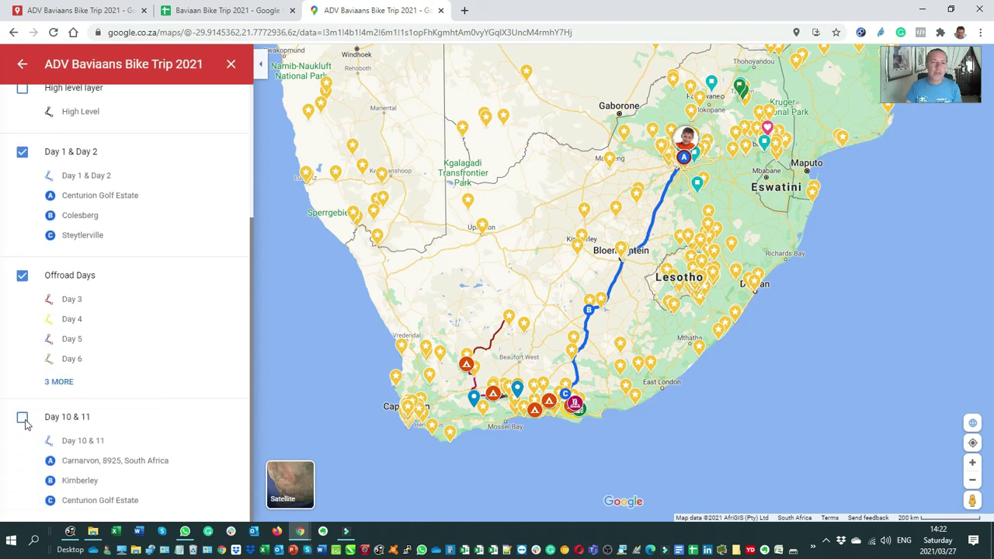
{"action": "left_click", "coordinate": [23, 419]}
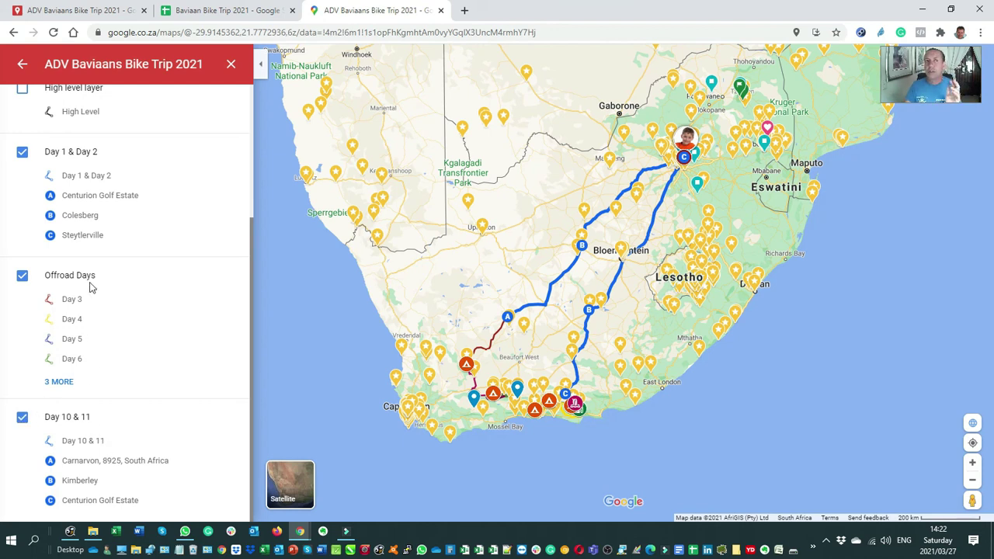
{"action": "scroll", "coordinate": [90, 287], "scroll_direction": "up", "scroll_amount": 3}
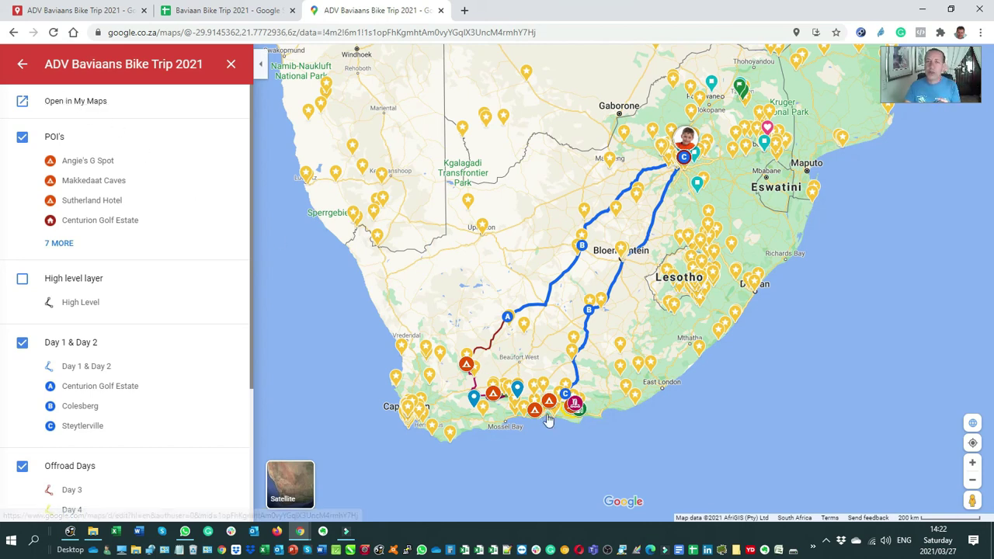
Hide the side panel and frame the yellow Day 4 loop between Baviaanskloof and Humansdorp on the map.
{"action": "scroll", "coordinate": [559, 426], "scroll_direction": "up", "scroll_amount": 5}
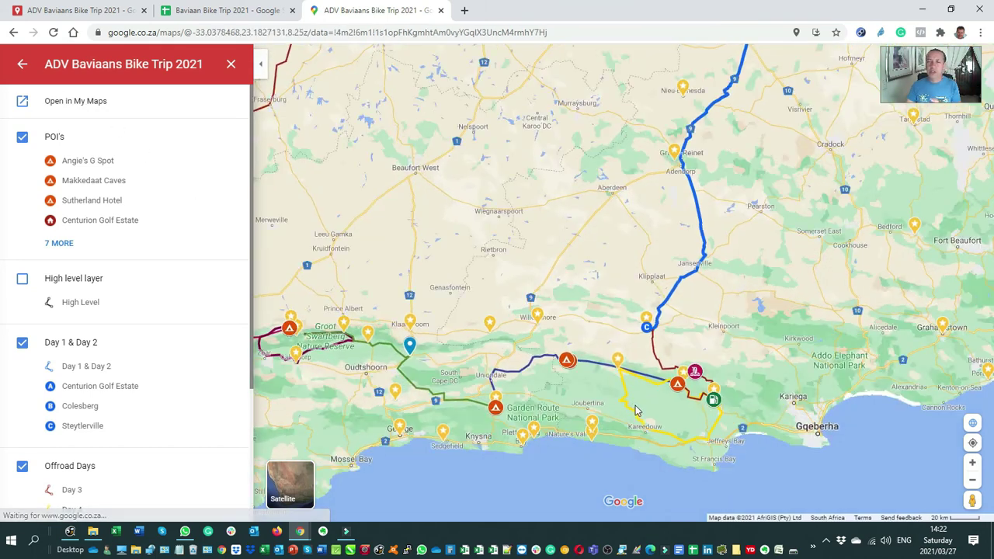
{"action": "left_click_drag", "start_coordinate": [667, 433], "coordinate": [628, 352]}
{"action": "scroll", "coordinate": [629, 356], "scroll_direction": "up", "scroll_amount": 2}
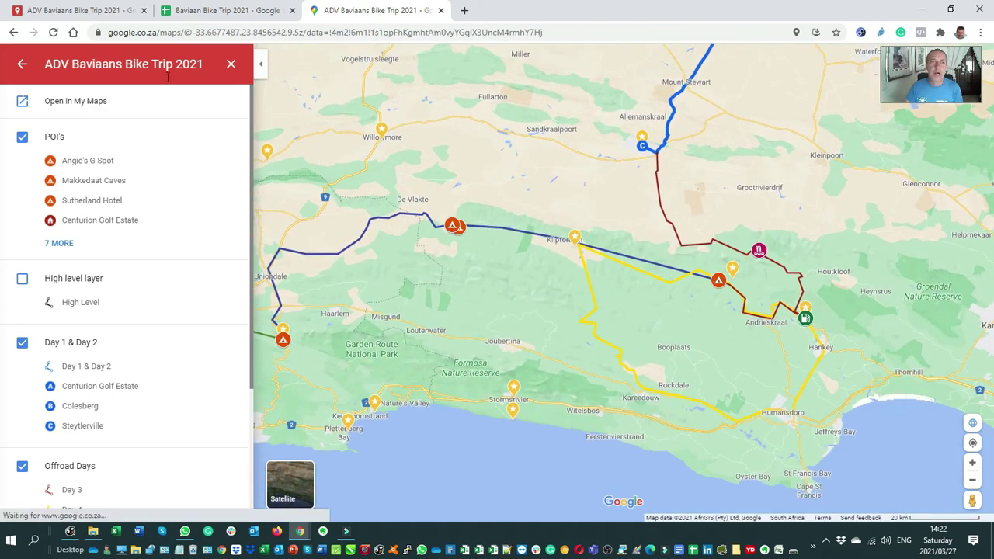
{"action": "left_click", "coordinate": [261, 63]}
{"action": "left_click_drag", "start_coordinate": [644, 284], "coordinate": [440, 233]}
{"action": "scroll", "coordinate": [474, 252], "scroll_direction": "up", "scroll_amount": 1}
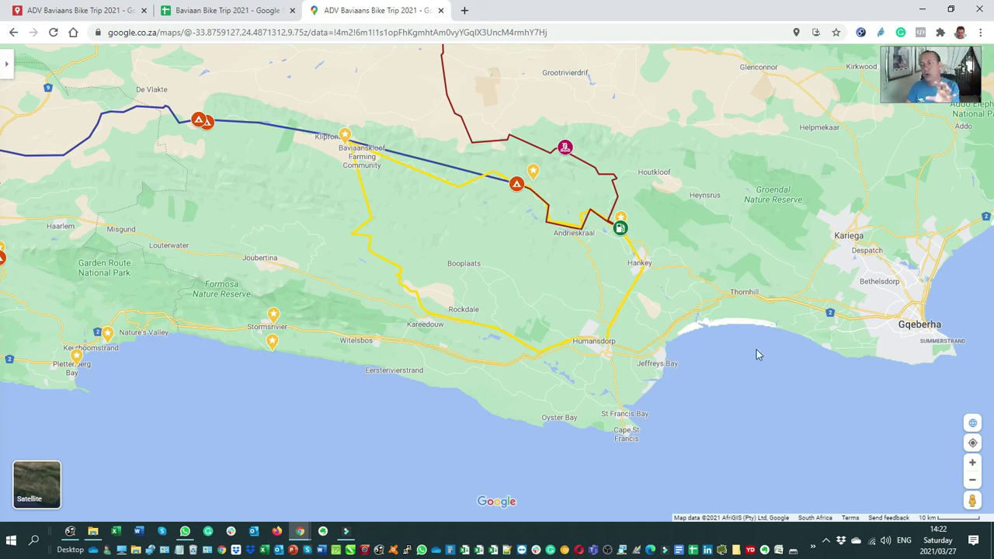
Turn on globe view with satellite imagery, and tilt and rotate the Day 4 loop into a 3D perspective.
{"action": "left_click", "coordinate": [973, 426]}
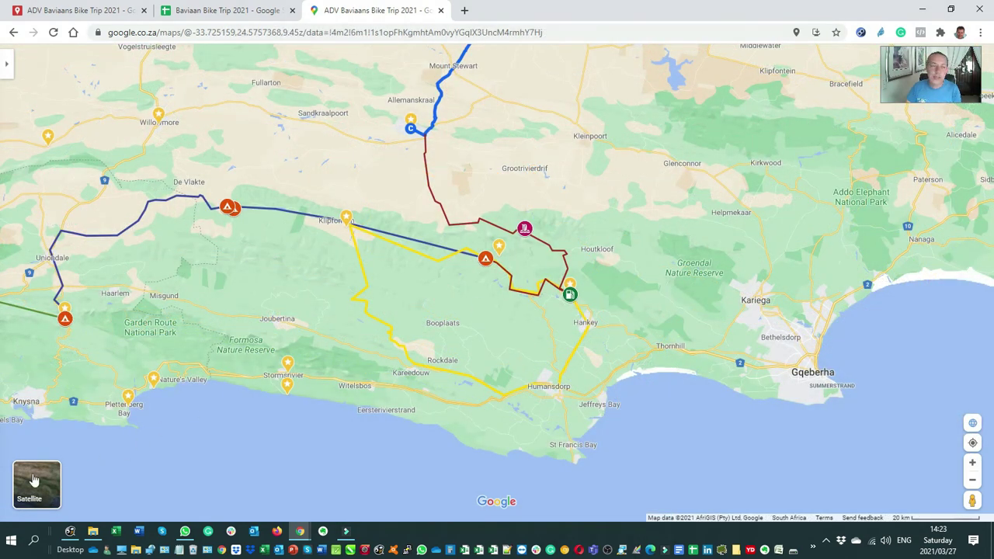
{"action": "left_click", "coordinate": [34, 479]}
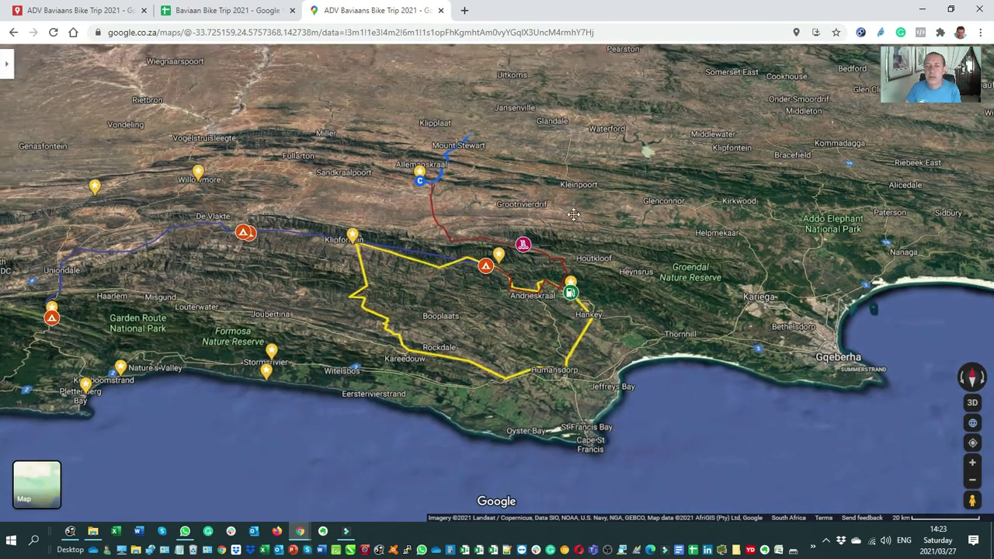
{"action": "left_click_drag", "start_coordinate": [573, 214], "coordinate": [573, 164], "text": "ctrl"}
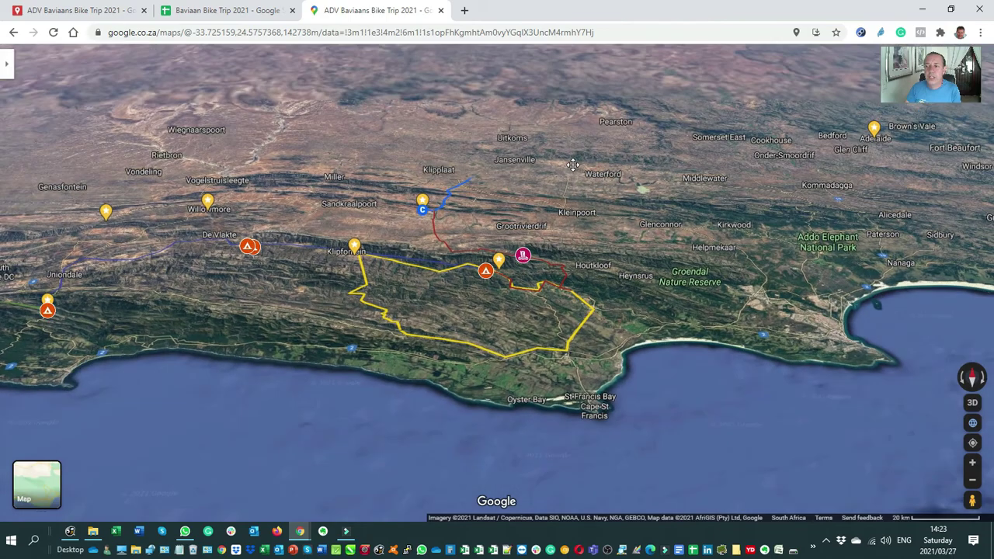
{"action": "left_click_drag", "start_coordinate": [612, 333], "coordinate": [517, 327], "text": "ctrl"}
{"action": "scroll", "coordinate": [472, 348], "scroll_direction": "up", "scroll_amount": 3}
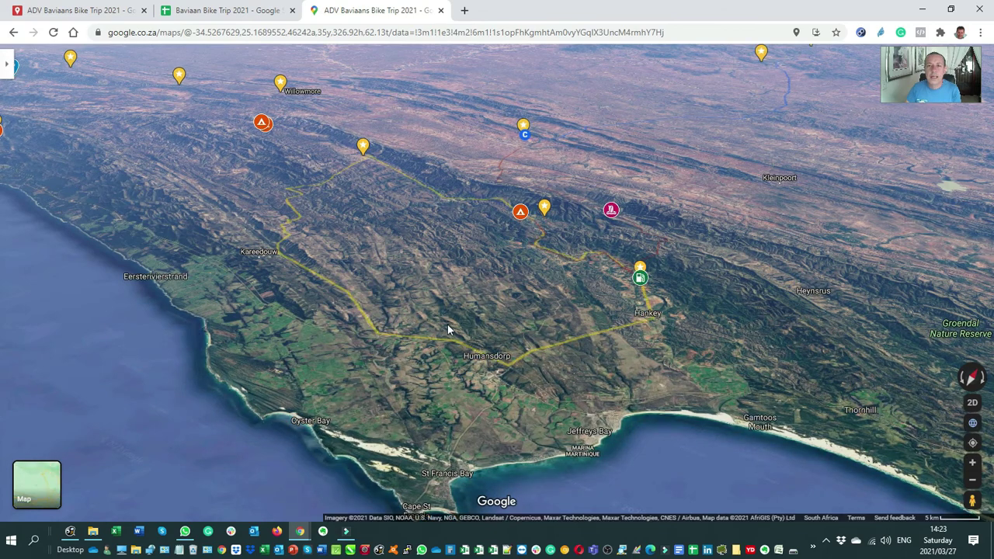
Examine in 3D how the yellow Day 4 line compares with the mountain pass road north of Kareedouw.
{"action": "left_click_drag", "start_coordinate": [462, 314], "coordinate": [753, 344]}
{"action": "scroll", "coordinate": [506, 233], "scroll_direction": "up", "scroll_amount": 2}
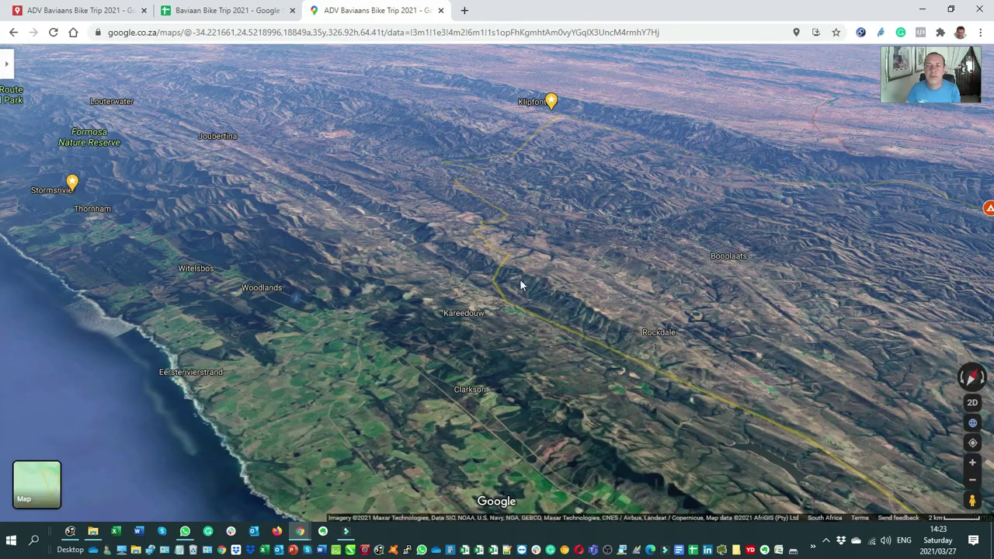
{"action": "left_click_drag", "start_coordinate": [551, 239], "coordinate": [602, 324]}
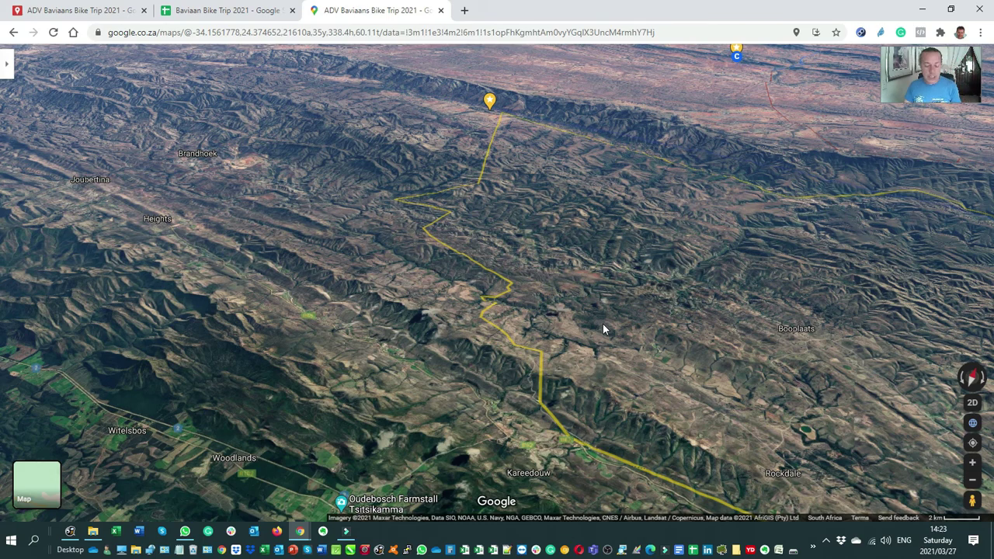
{"action": "scroll", "coordinate": [547, 420], "scroll_direction": "up", "scroll_amount": 4}
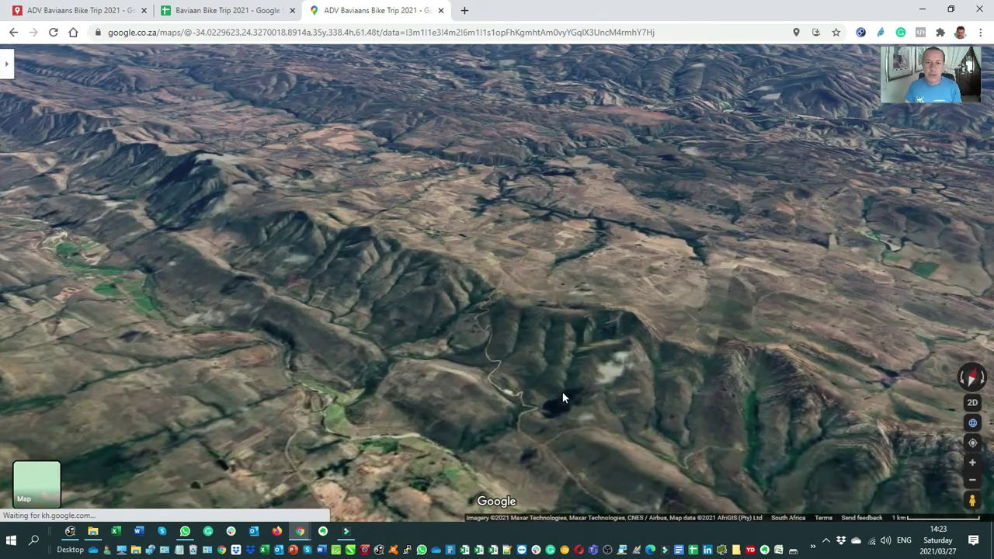
{"action": "scroll", "coordinate": [548, 383], "scroll_direction": "up", "scroll_amount": 3}
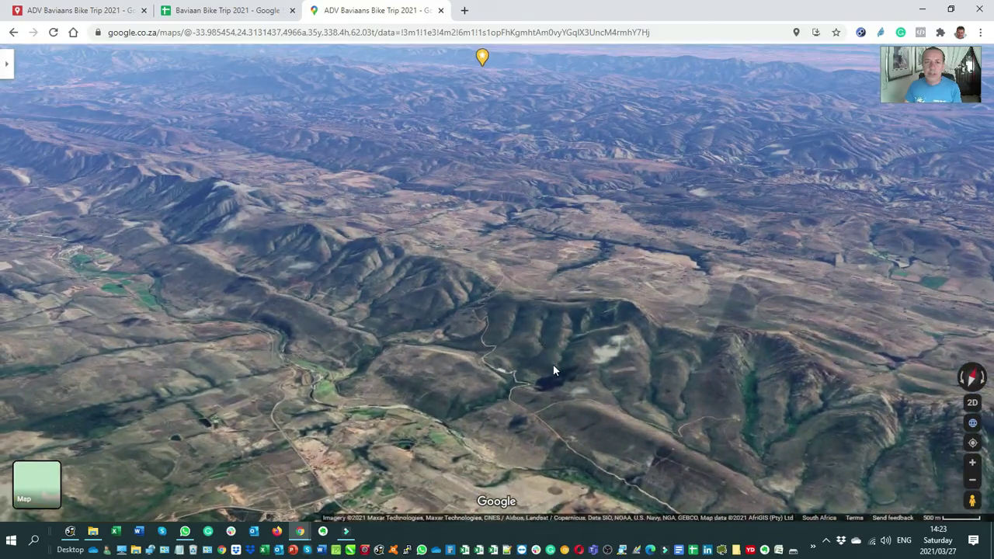
{"action": "scroll", "coordinate": [553, 365], "scroll_direction": "up", "scroll_amount": 3}
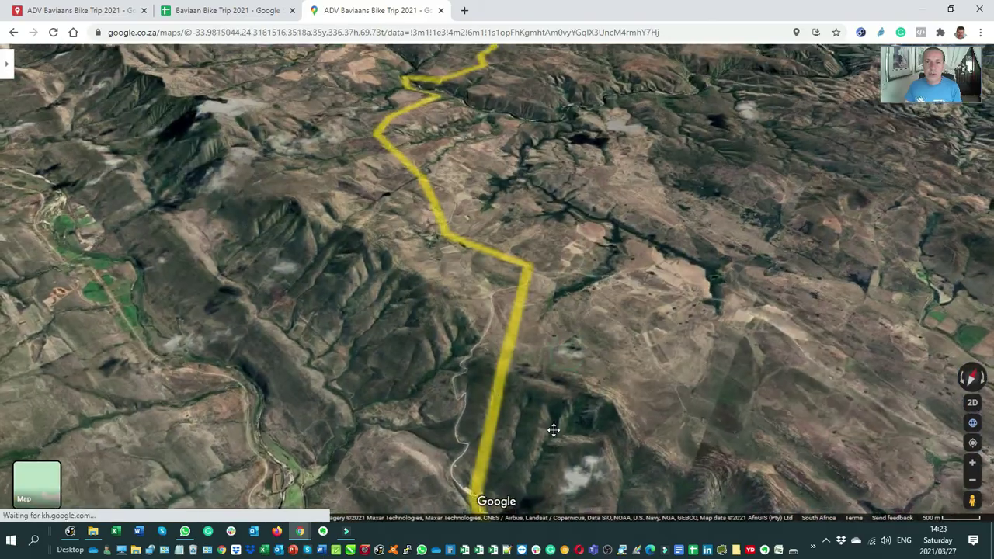
{"action": "scroll", "coordinate": [549, 426], "scroll_direction": "down", "scroll_amount": 3}
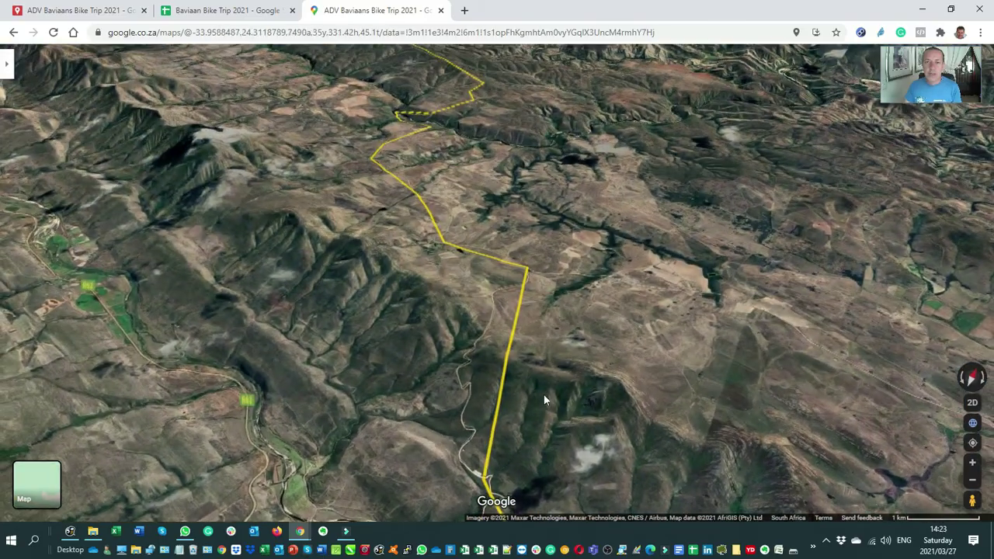
{"action": "scroll", "coordinate": [512, 404], "scroll_direction": "up", "scroll_amount": 5}
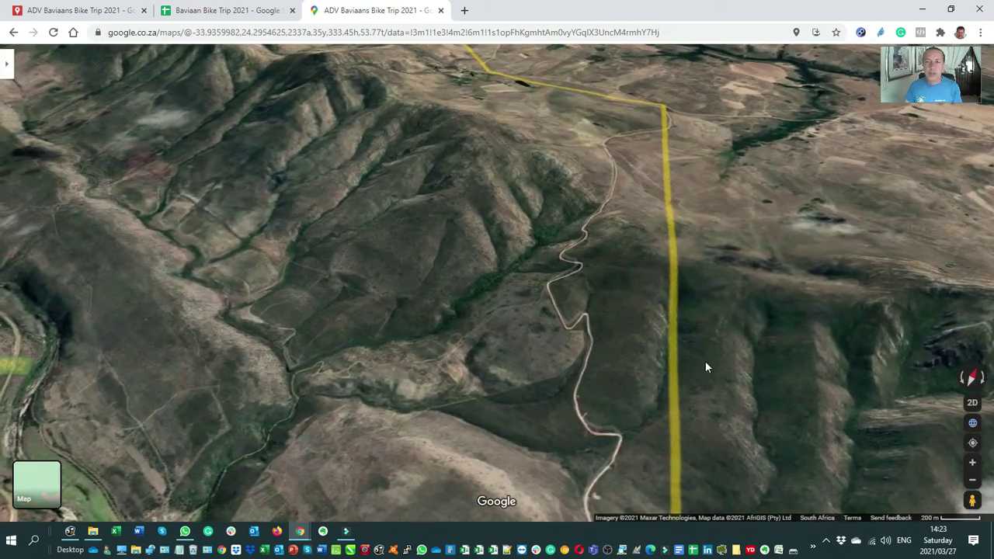
Inspect the Day 4 route and the surrounding roads between Kareedouw and Assegaaibosch Country Lodge.
{"action": "left_click_drag", "start_coordinate": [627, 337], "coordinate": [565, 156]}
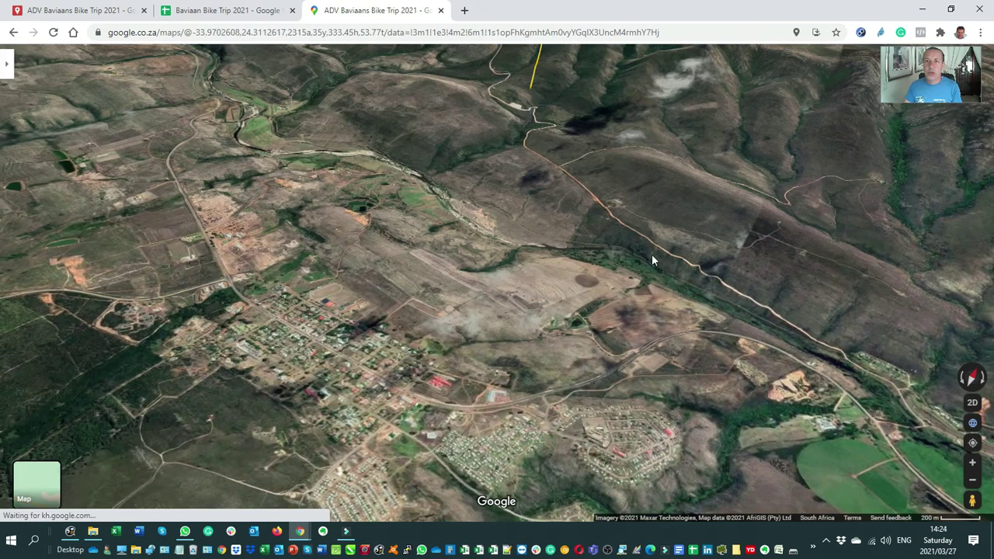
{"action": "scroll", "coordinate": [652, 254], "scroll_direction": "down", "scroll_amount": 2}
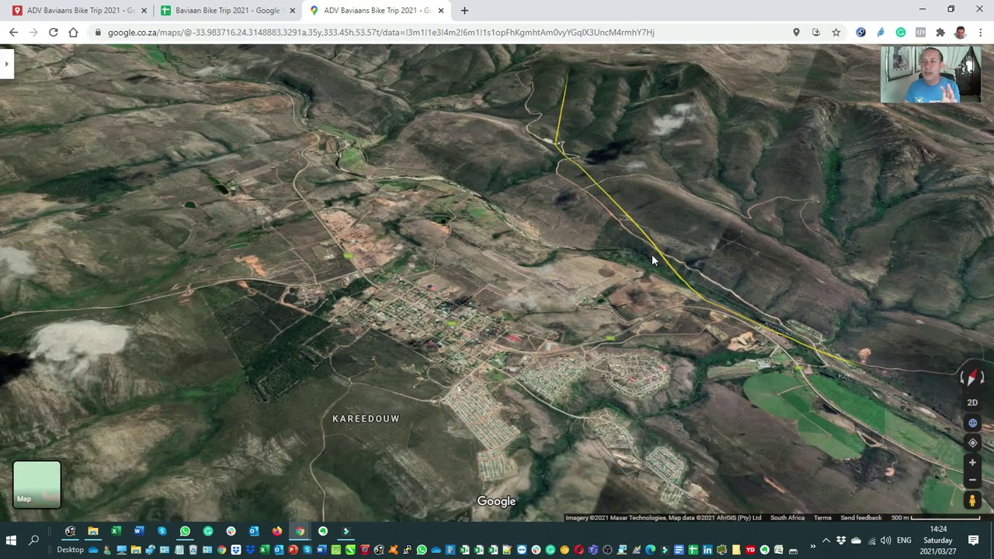
{"action": "scroll", "coordinate": [651, 256], "scroll_direction": "up", "scroll_amount": 2}
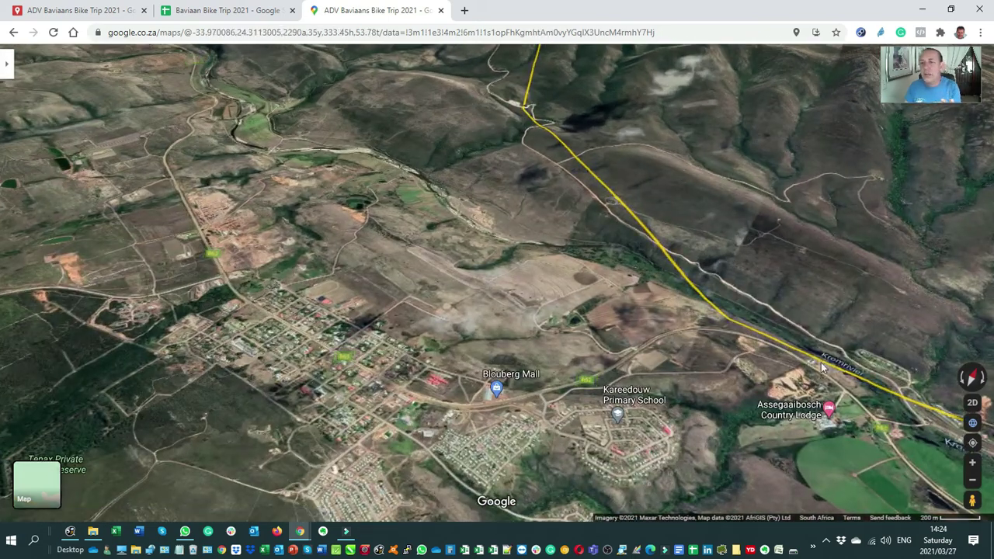
{"action": "scroll", "coordinate": [621, 351], "scroll_direction": "up", "scroll_amount": 2}
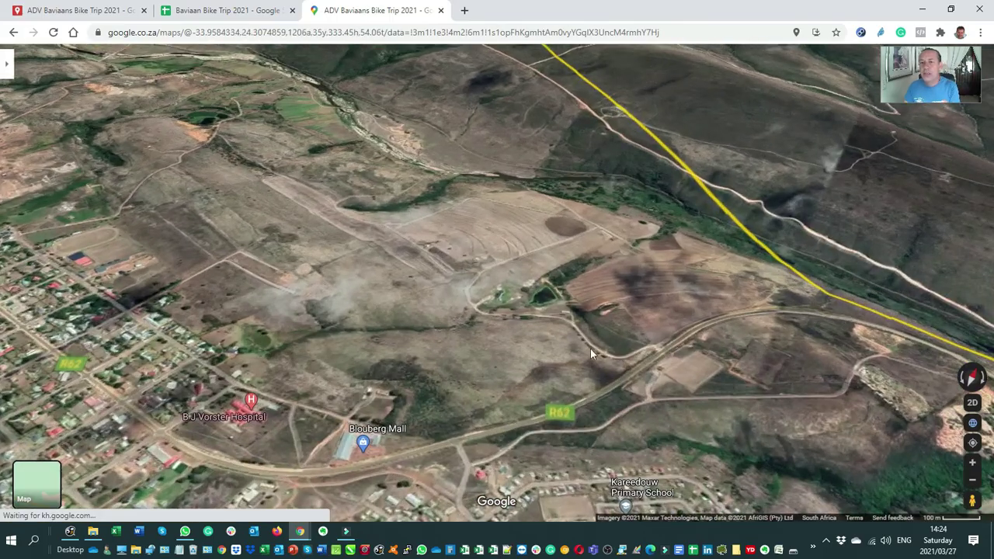
{"action": "scroll", "coordinate": [590, 349], "scroll_direction": "up", "scroll_amount": 2}
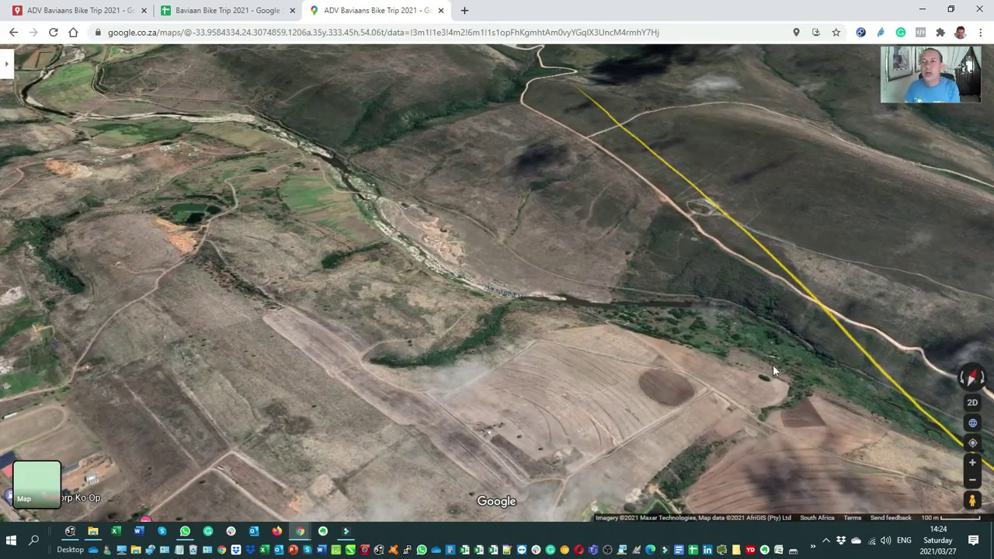
{"action": "left_click_drag", "start_coordinate": [772, 364], "coordinate": [300, 195]}
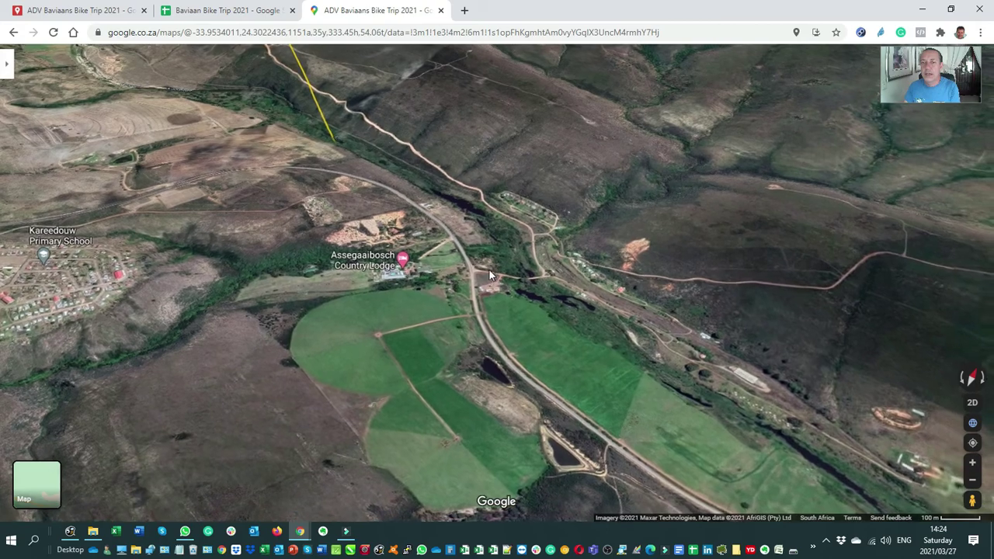
{"action": "scroll", "coordinate": [524, 278], "scroll_direction": "up", "scroll_amount": 2}
{"action": "scroll", "coordinate": [524, 278], "scroll_direction": "down", "scroll_amount": 3}
{"action": "scroll", "coordinate": [524, 277], "scroll_direction": "down", "scroll_amount": 4}
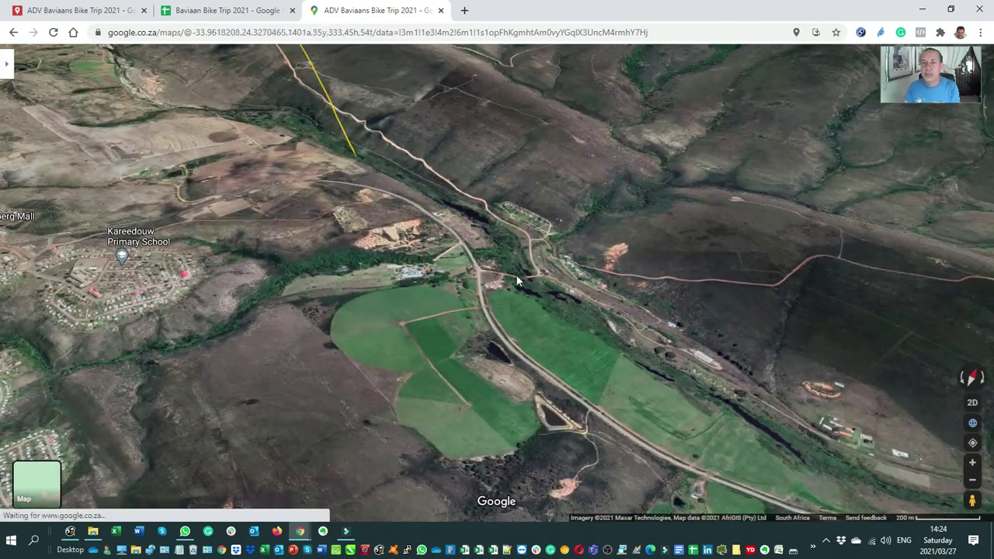
{"action": "scroll", "coordinate": [489, 253], "scroll_direction": "up", "scroll_amount": 3}
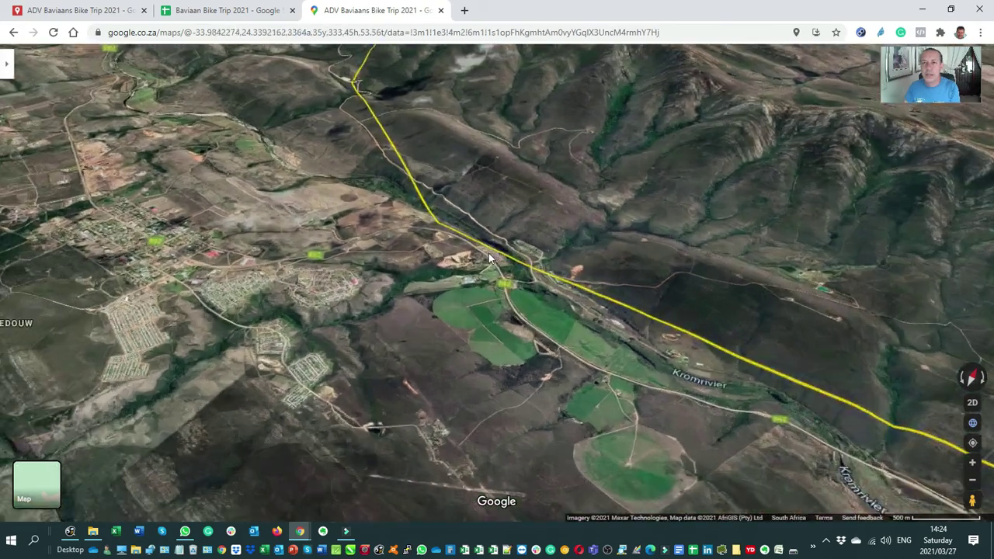
Follow the Day 4 route in 3D from the Kareedouw valley over the pass onto the plateau farmland.
{"action": "left_click_drag", "start_coordinate": [460, 193], "coordinate": [593, 388]}
{"action": "mouse_move", "coordinate": [598, 282]}
{"action": "left_mouse_down", "text": "ctrl"}
{"action": "mouse_move", "coordinate": [572, 319]}
{"action": "mouse_move", "coordinate": [537, 250]}
{"action": "mouse_move", "coordinate": [542, 260]}
{"action": "left_mouse_up", "text": "ctrl"}
{"action": "left_click_drag", "start_coordinate": [484, 202], "coordinate": [568, 338]}
{"action": "mouse_move", "coordinate": [506, 302]}
{"action": "left_mouse_down", "text": "ctrl"}
{"action": "mouse_move", "coordinate": [536, 330]}
{"action": "mouse_move", "coordinate": [548, 281]}
{"action": "mouse_move", "coordinate": [567, 295]}
{"action": "left_mouse_up", "text": "ctrl"}
{"action": "left_click_drag", "start_coordinate": [508, 245], "coordinate": [601, 392]}
{"action": "left_click_drag", "start_coordinate": [562, 337], "coordinate": [554, 318], "text": "ctrl"}
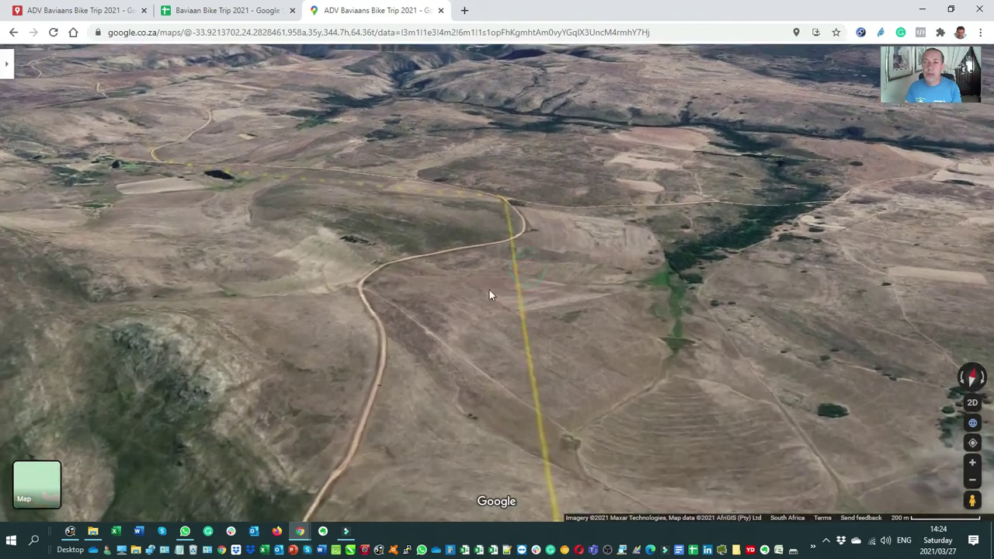
{"action": "left_click_drag", "start_coordinate": [481, 282], "coordinate": [344, 340]}
{"action": "left_click_drag", "start_coordinate": [350, 297], "coordinate": [312, 337]}
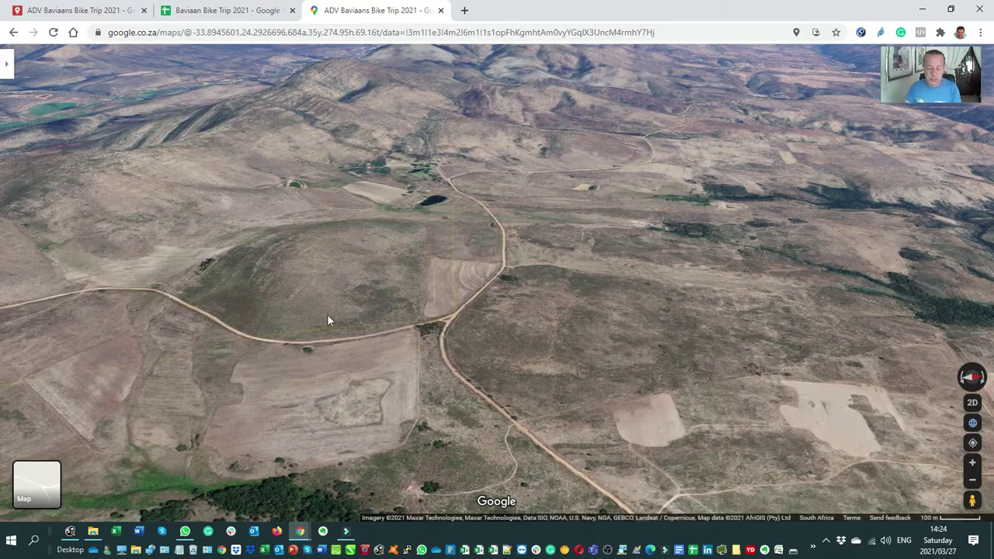
Trace the Day 4 gravel road across the plateau to the river crossing near Kouga Kliphuis Campsite.
{"action": "double_click", "coordinate": [329, 316]}
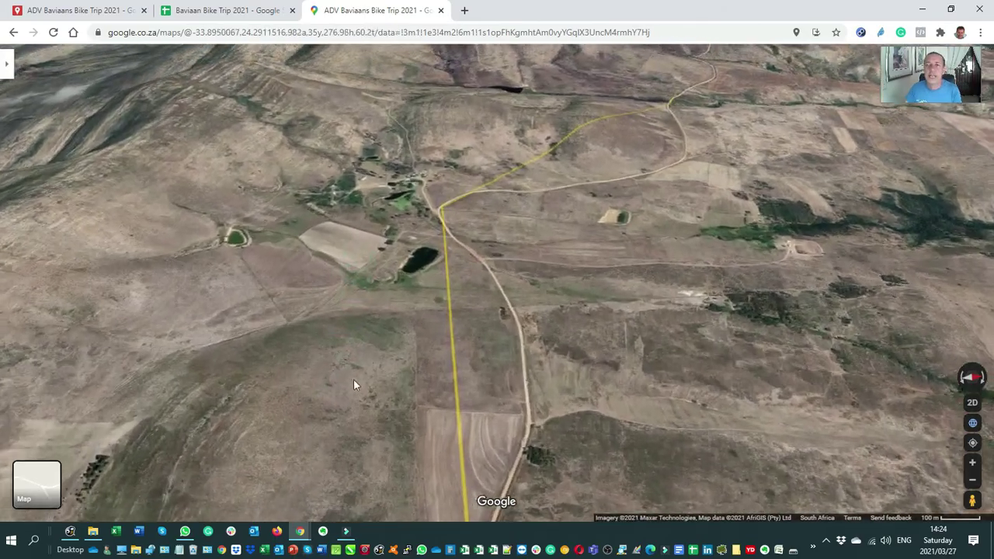
{"action": "left_click_drag", "start_coordinate": [443, 237], "coordinate": [330, 400]}
{"action": "left_click_drag", "start_coordinate": [495, 319], "coordinate": [539, 389]}
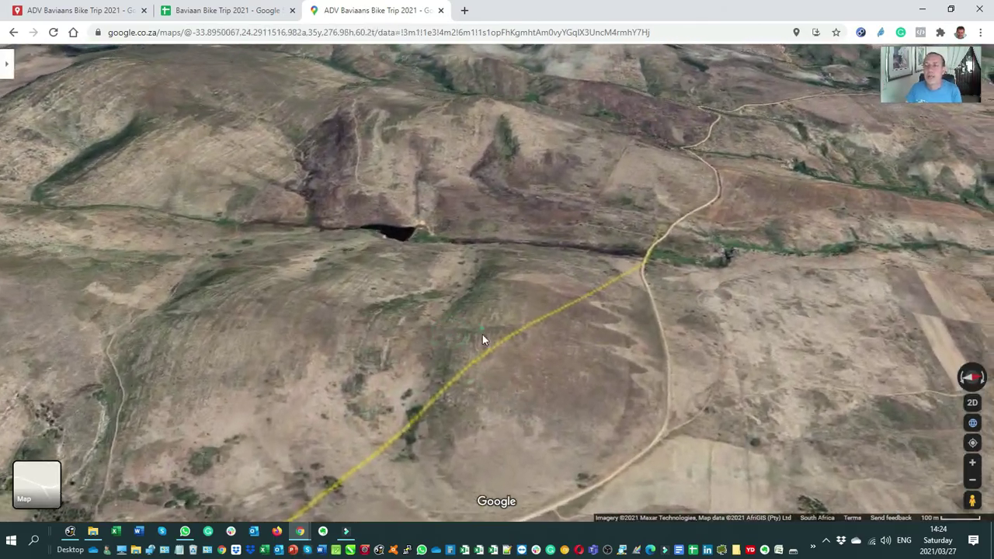
{"action": "left_click_drag", "start_coordinate": [482, 334], "coordinate": [590, 333], "text": "ctrl"}
{"action": "left_click_drag", "start_coordinate": [551, 250], "coordinate": [531, 396]}
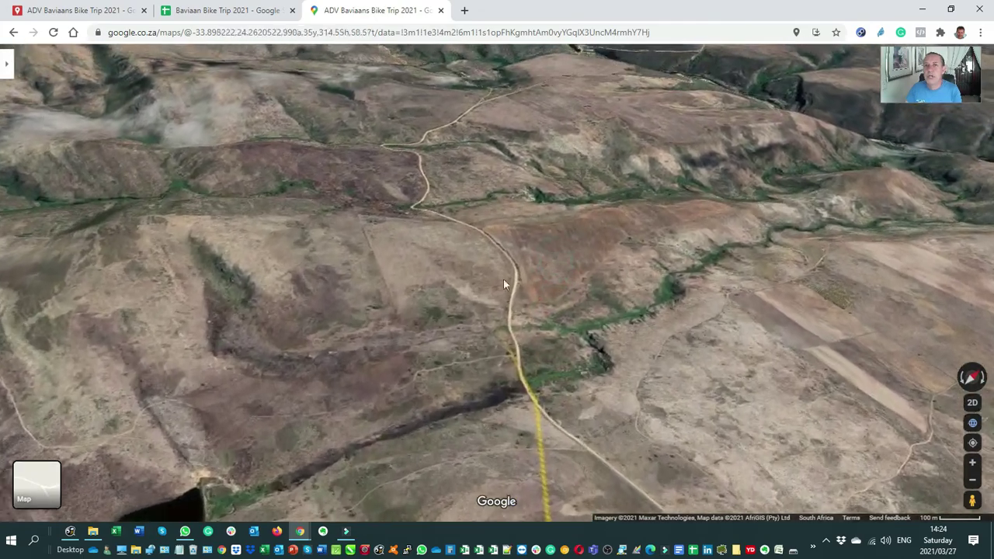
{"action": "double_click", "coordinate": [494, 235]}
{"action": "double_click", "coordinate": [516, 284]}
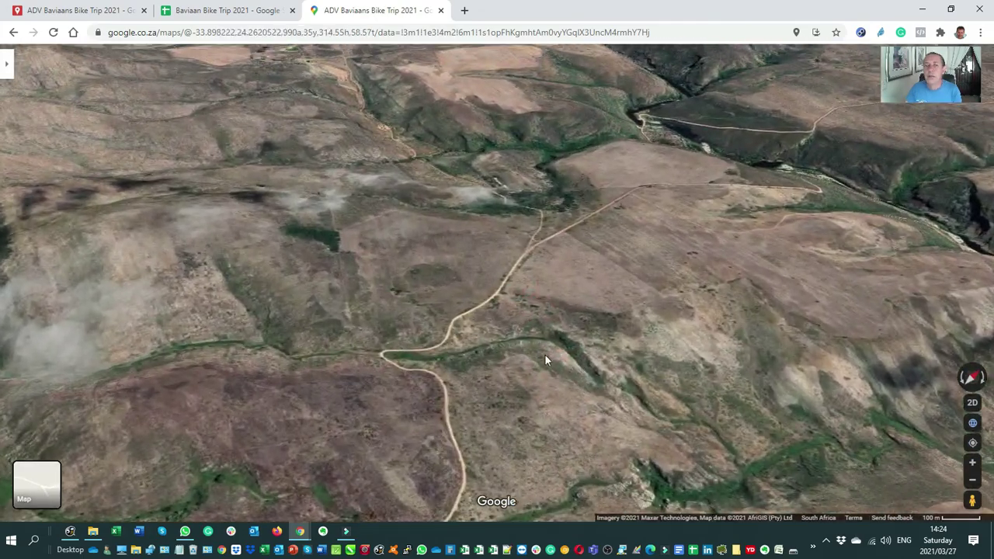
{"action": "double_click", "coordinate": [545, 356]}
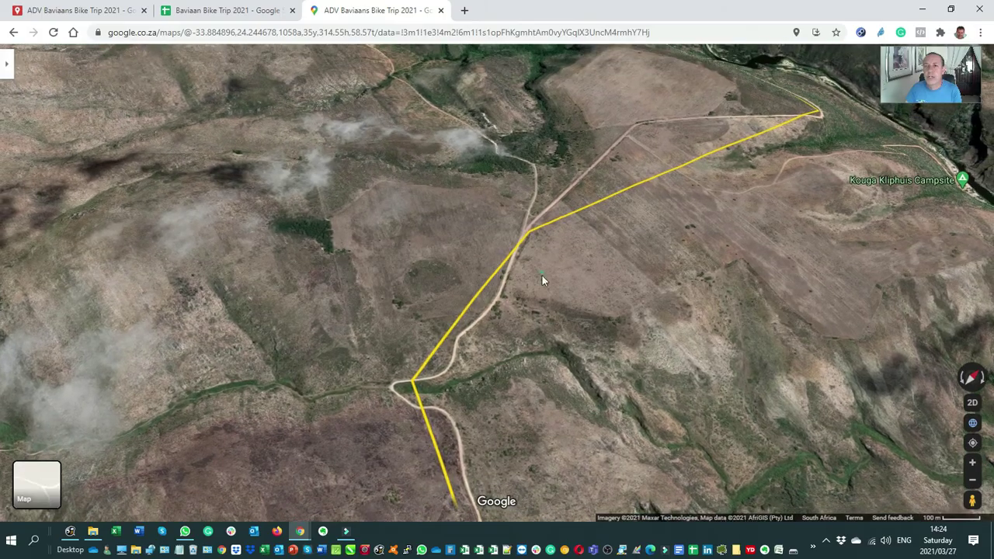
{"action": "double_click", "coordinate": [562, 293]}
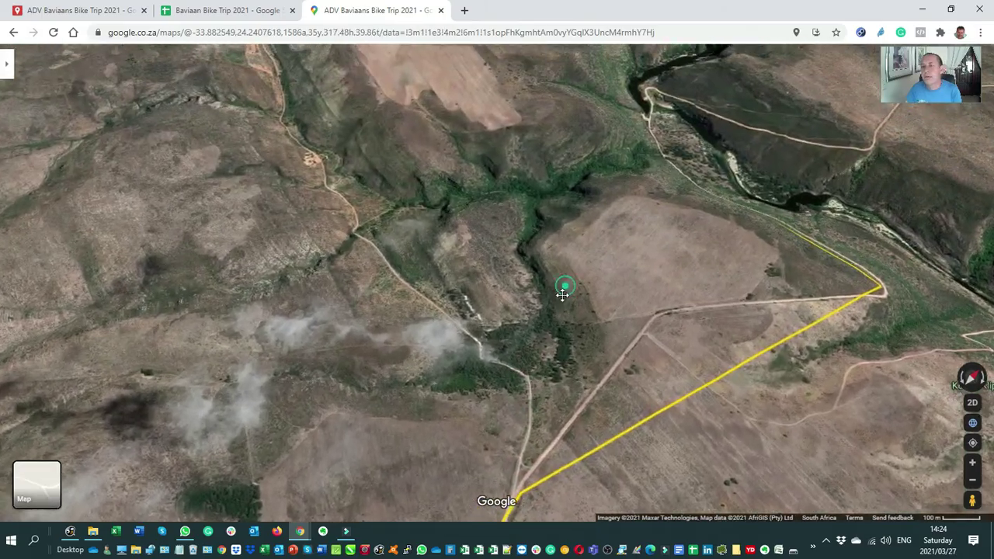
{"action": "left_click_drag", "start_coordinate": [562, 295], "coordinate": [355, 194]}
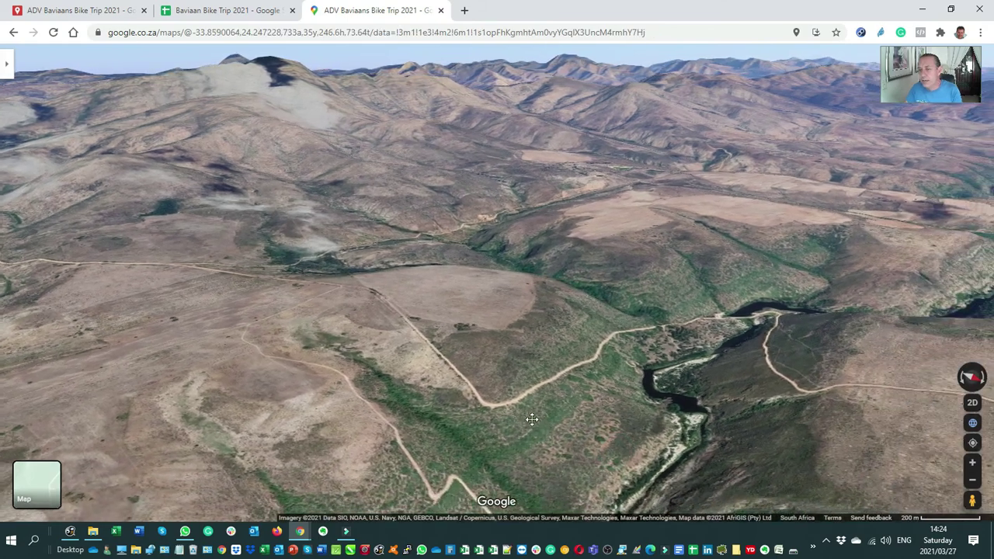
Examine in 3D where the Day 4 gravel road crosses the Kouga River and bends past the buildings on the far bank.
{"action": "double_click", "coordinate": [515, 415]}
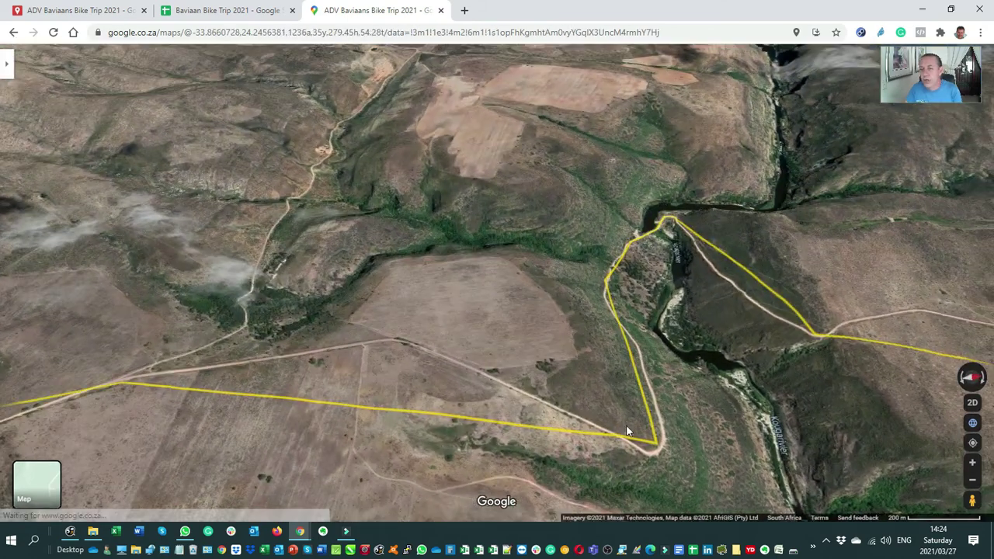
{"action": "double_click", "coordinate": [629, 432]}
{"action": "double_click", "coordinate": [520, 411]}
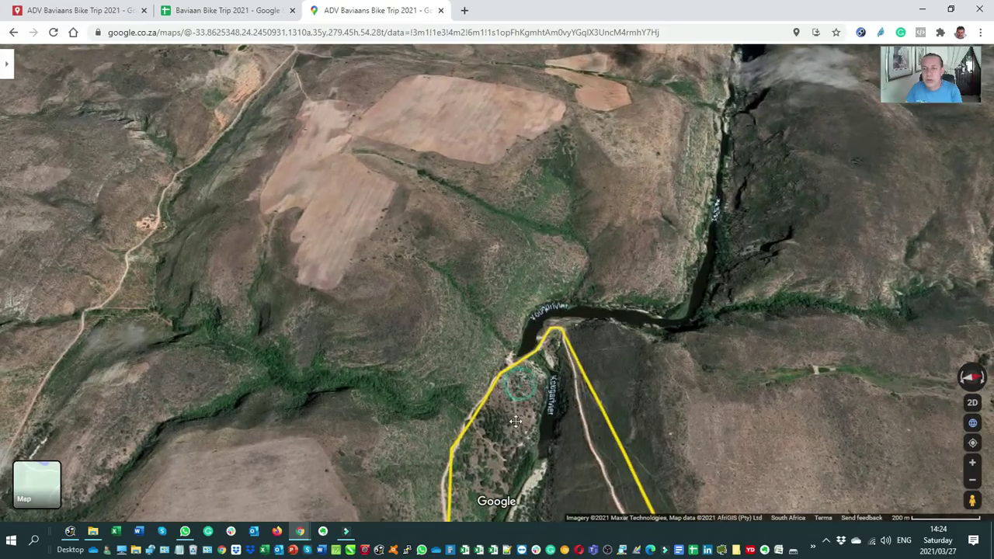
{"action": "double_click", "coordinate": [528, 369]}
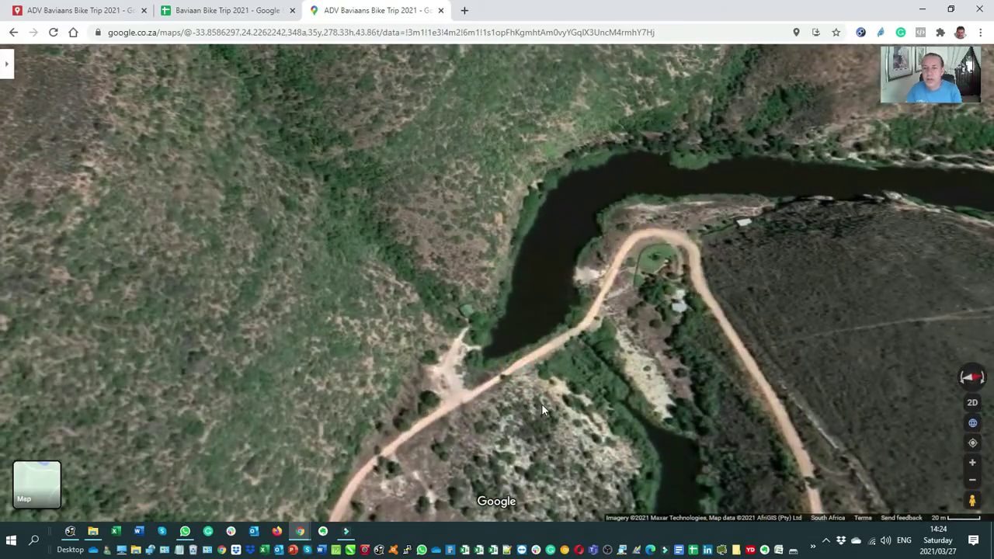
{"action": "double_click", "coordinate": [539, 405]}
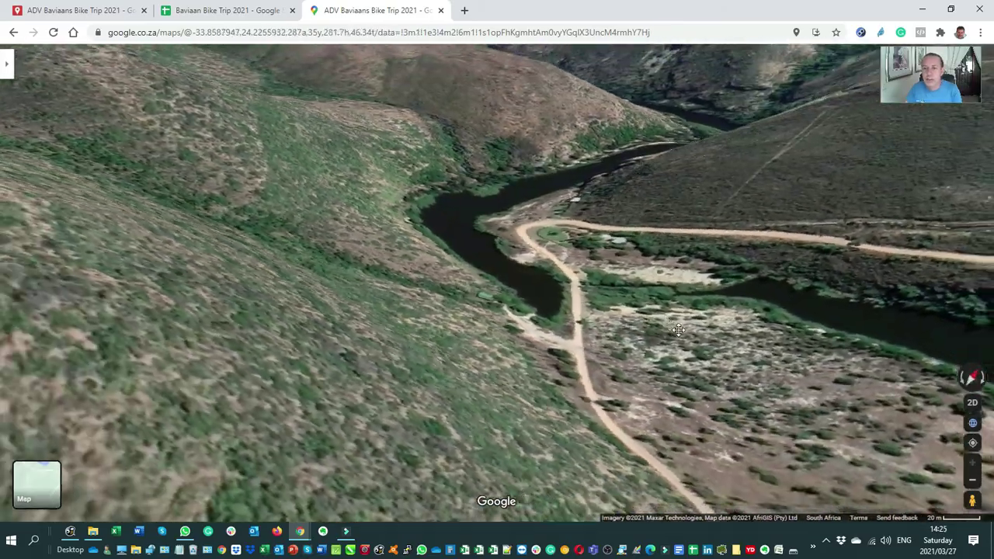
{"action": "left_click_drag", "start_coordinate": [679, 330], "coordinate": [829, 344], "text": "ctrl"}
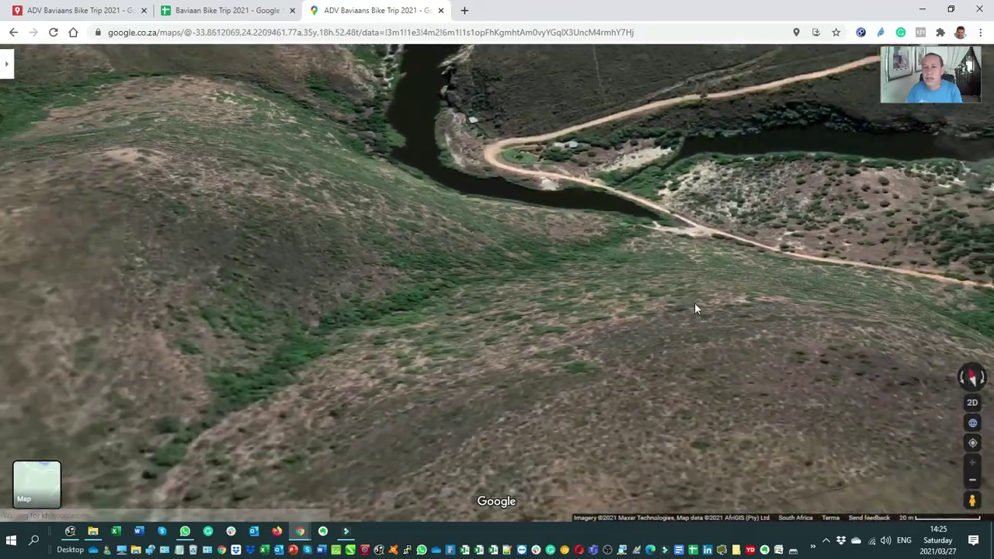
{"action": "double_click", "coordinate": [692, 299]}
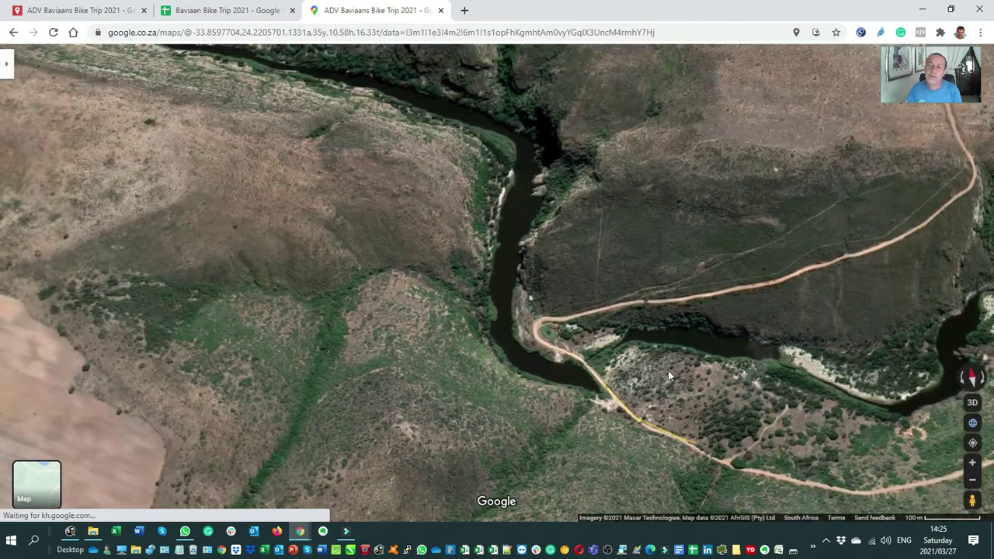
Compare the yellow Day 4 line with the gravel road climbing from the Kouga River crossing.
{"action": "double_click", "coordinate": [669, 367]}
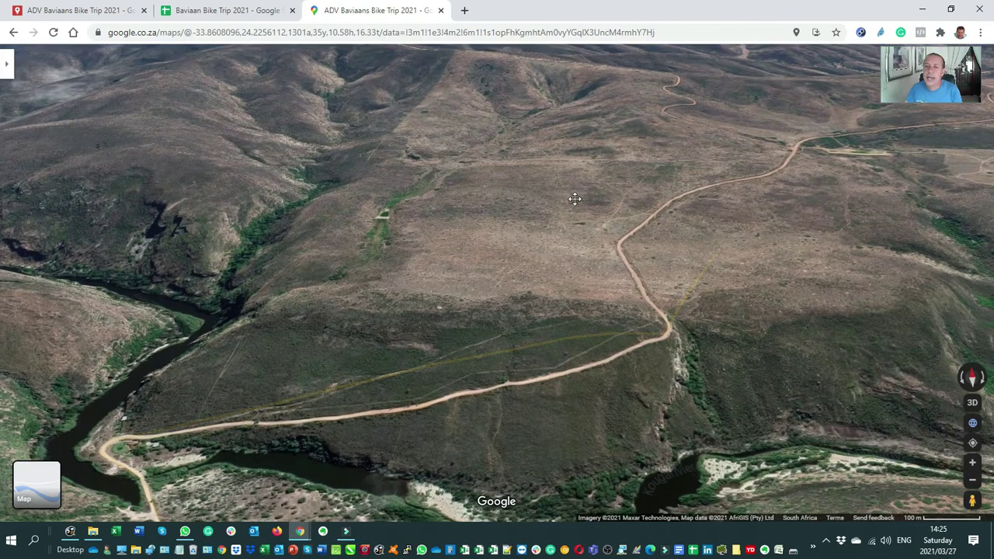
{"action": "left_click_drag", "start_coordinate": [574, 199], "coordinate": [577, 213], "text": "ctrl"}
{"action": "left_click_drag", "start_coordinate": [632, 395], "coordinate": [623, 373]}
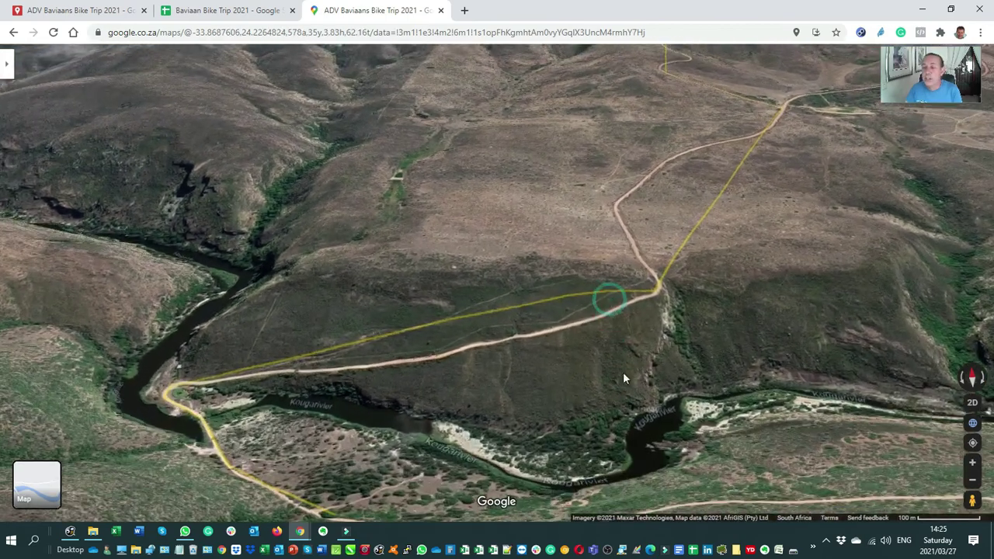
{"action": "double_click", "coordinate": [590, 347]}
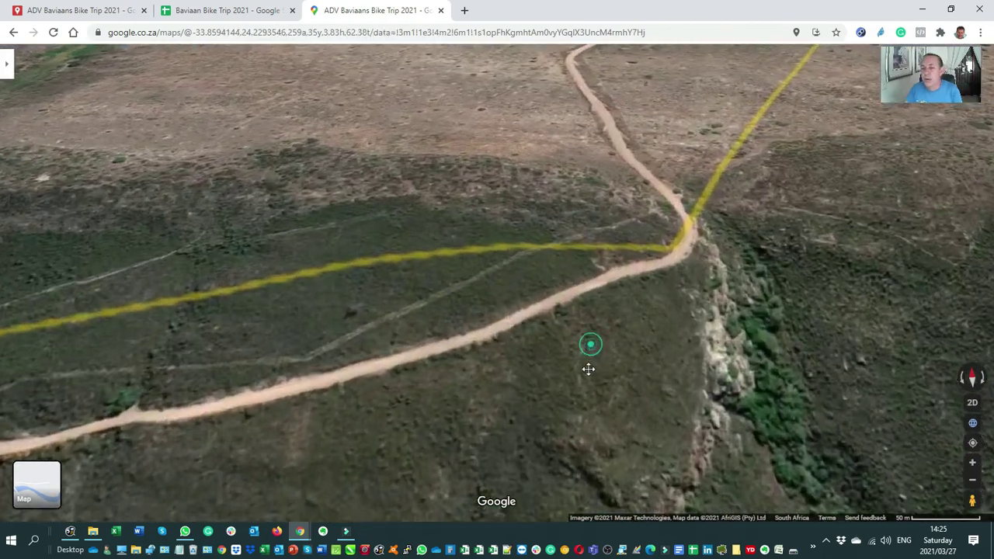
{"action": "double_click", "coordinate": [588, 380]}
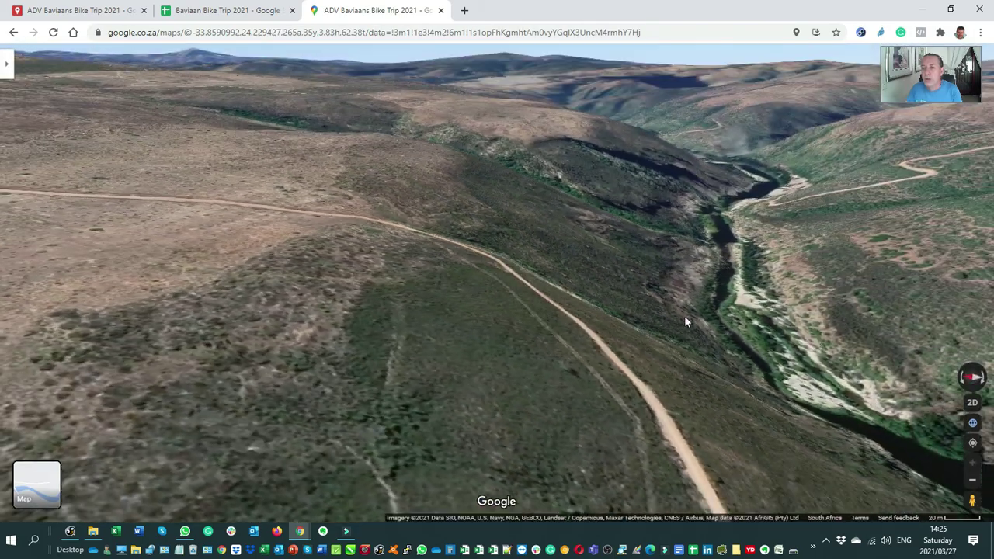
Inspect the Kouga River gorge in 3D alongside the gravel road above its bank.
{"action": "left_click_drag", "start_coordinate": [685, 322], "coordinate": [505, 386]}
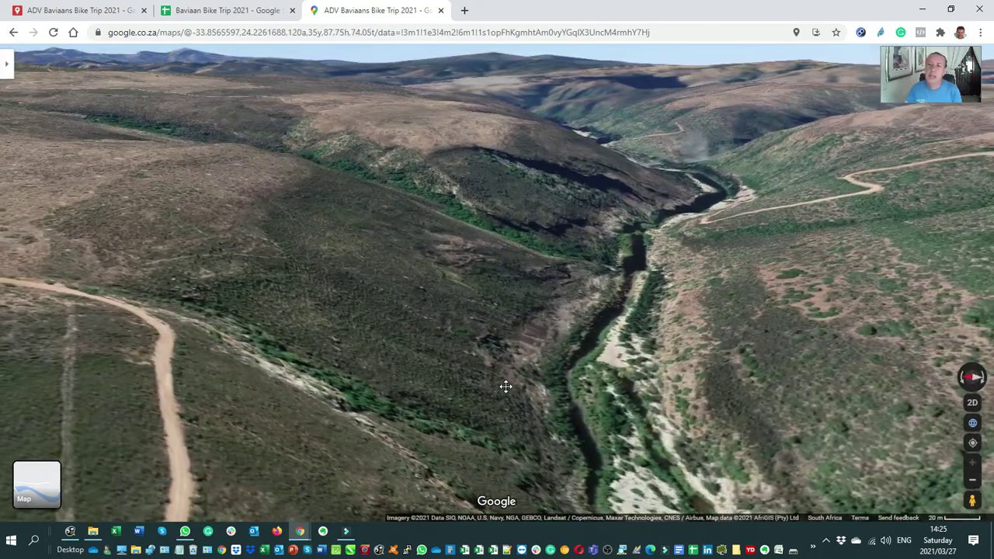
{"action": "double_click", "coordinate": [485, 361]}
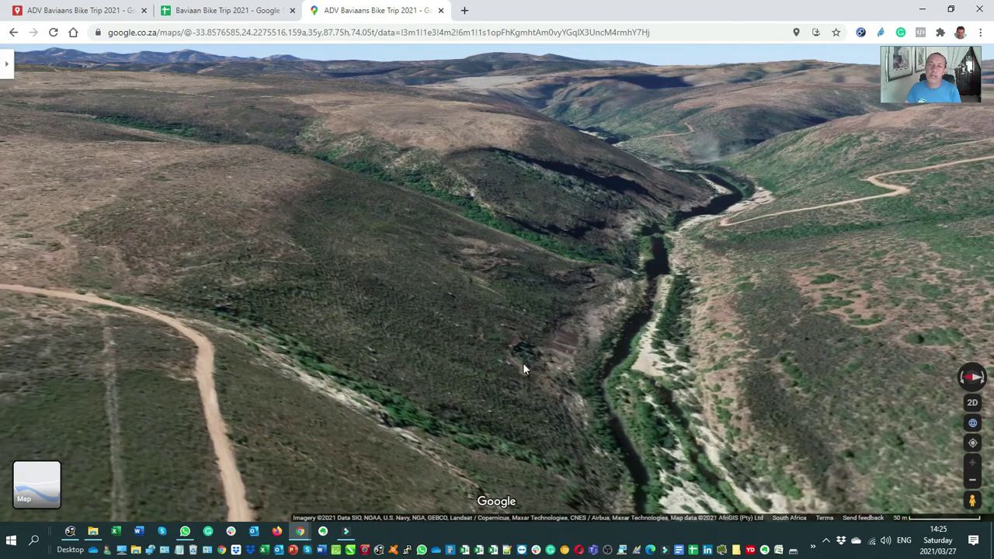
{"action": "left_click_drag", "start_coordinate": [294, 389], "coordinate": [394, 380], "text": "ctrl"}
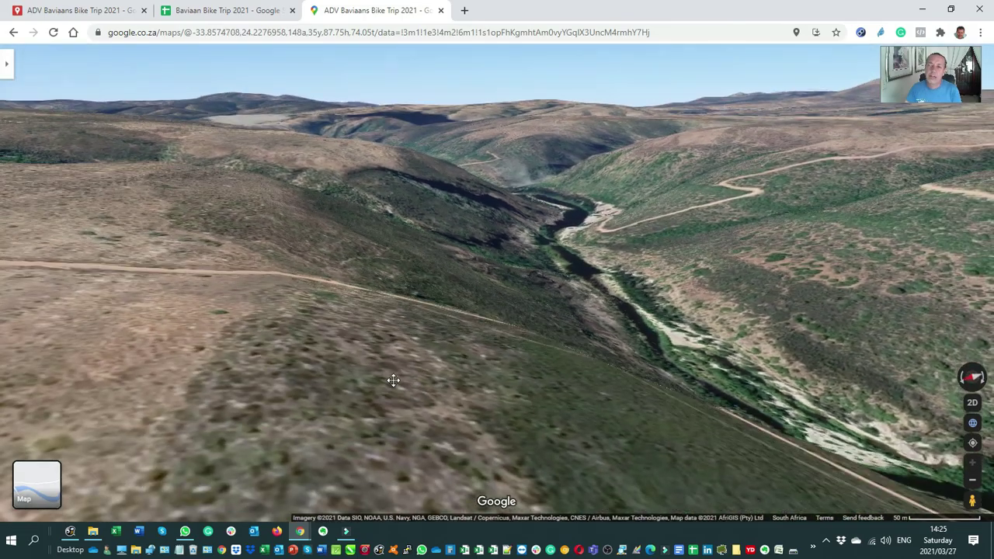
{"action": "scroll", "coordinate": [413, 370], "scroll_direction": "down", "scroll_amount": 5}
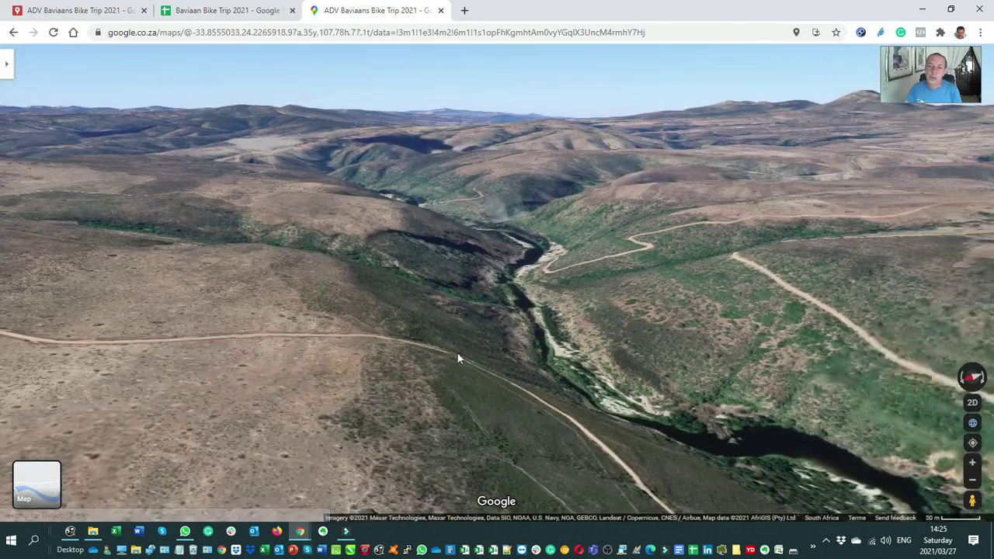
{"action": "left_click_drag", "start_coordinate": [456, 352], "coordinate": [426, 414], "text": "ctrl"}
{"action": "left_click_drag", "start_coordinate": [440, 373], "coordinate": [438, 372]}
{"action": "double_click", "coordinate": [492, 278]}
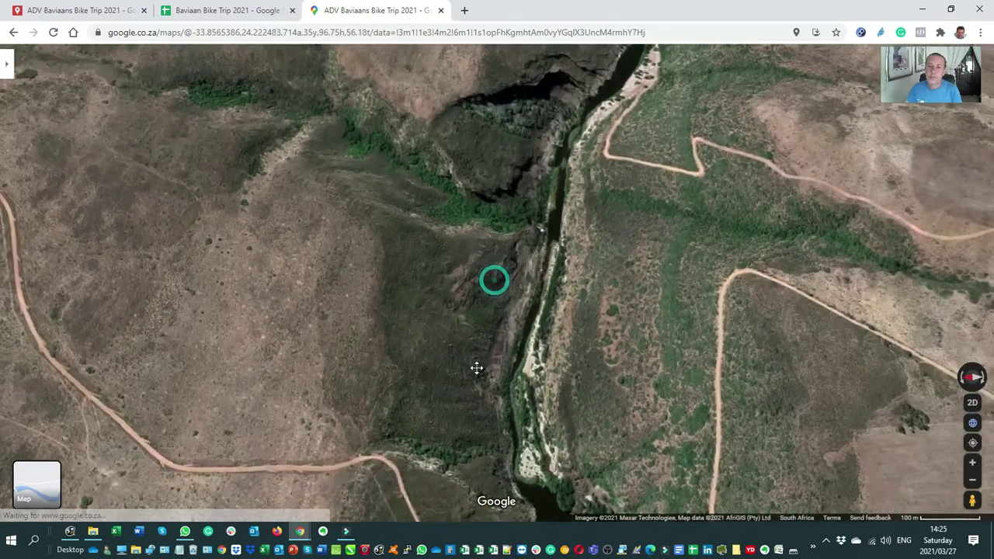
Examine the wider terrain around the Kouga River down to Kareedouw, oriented north, in overhead and 3D views.
{"action": "left_click", "coordinate": [964, 381]}
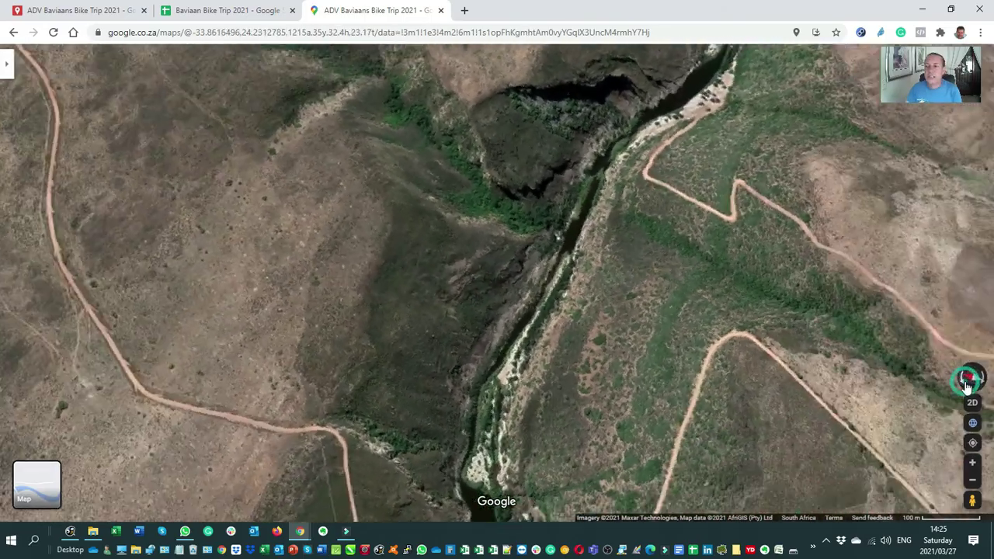
{"action": "scroll", "coordinate": [513, 373], "scroll_direction": "down", "scroll_amount": 3}
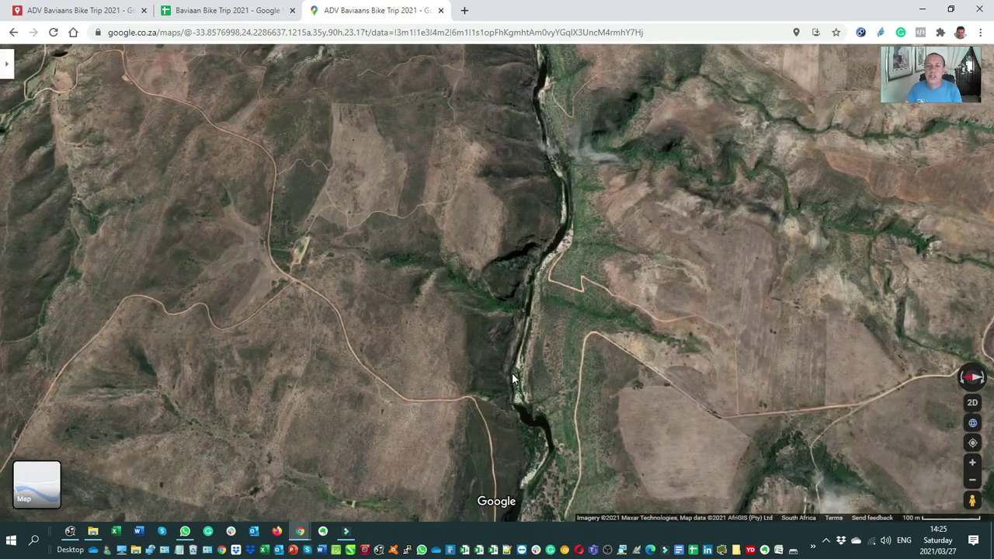
{"action": "left_click_drag", "start_coordinate": [509, 431], "coordinate": [521, 283]}
{"action": "scroll", "coordinate": [520, 278], "scroll_direction": "down", "scroll_amount": 3}
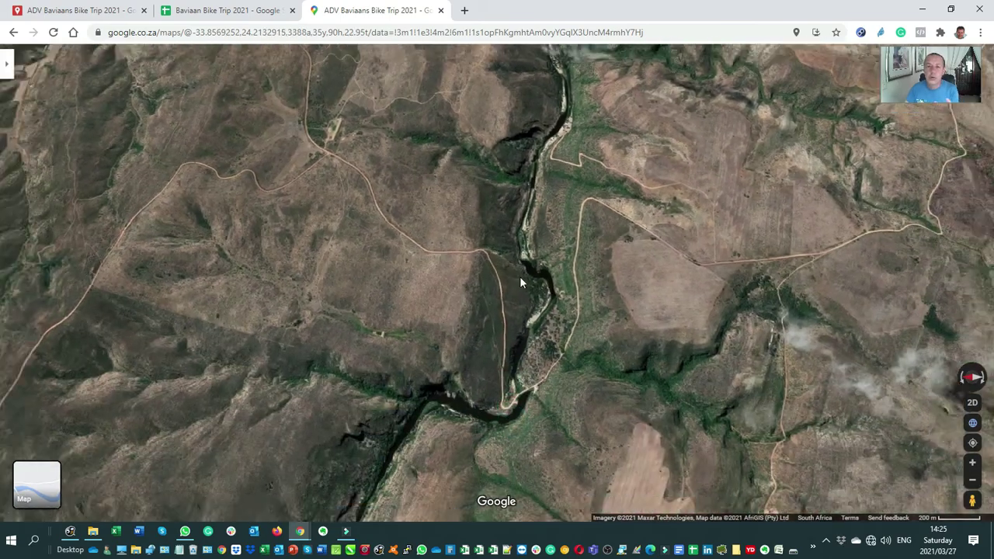
{"action": "left_click", "coordinate": [971, 379]}
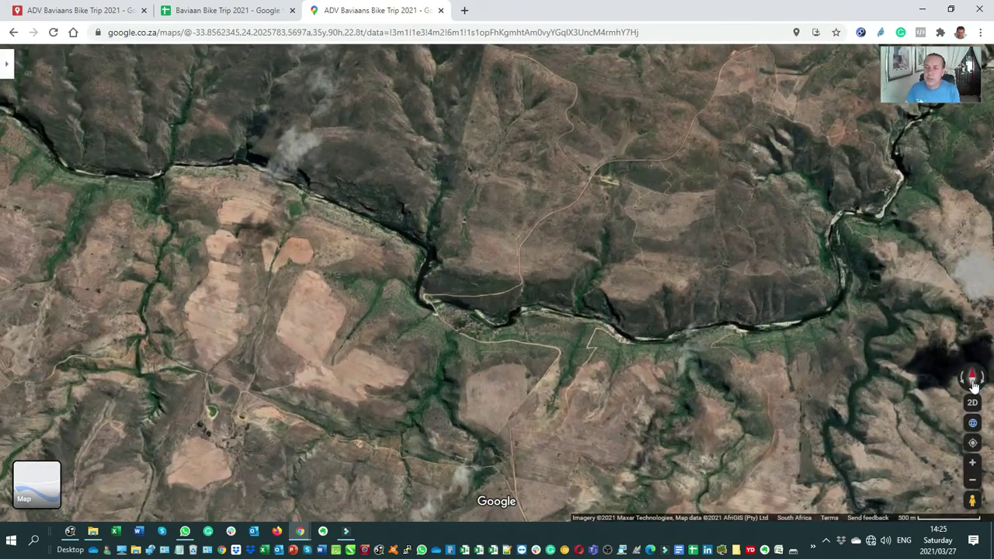
{"action": "scroll", "coordinate": [556, 371], "scroll_direction": "down", "scroll_amount": 3}
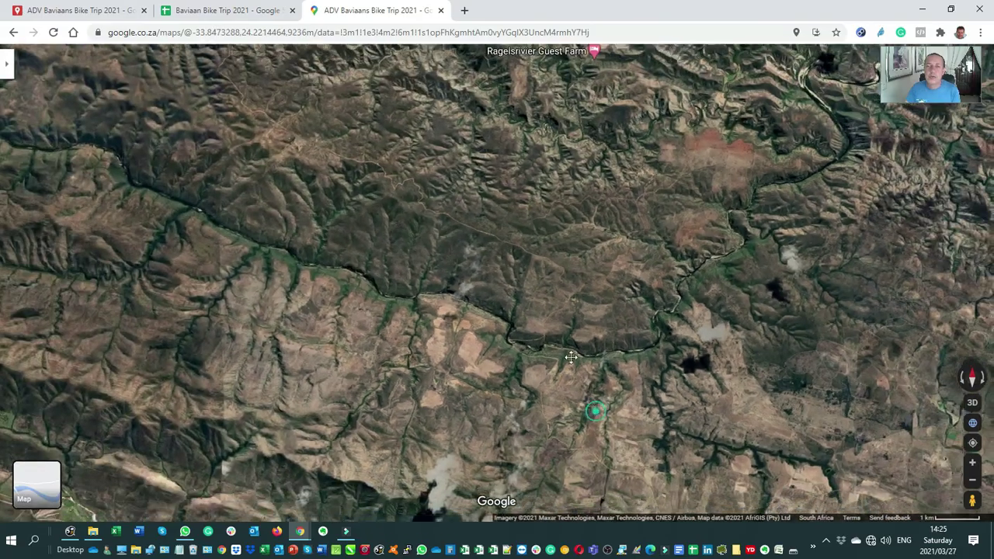
{"action": "scroll", "coordinate": [444, 253], "scroll_direction": "down", "scroll_amount": 3}
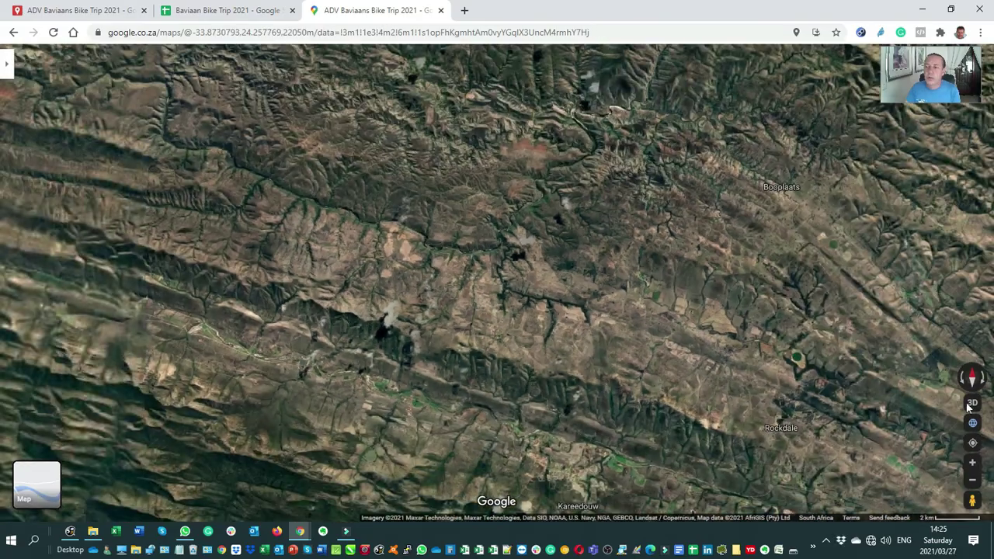
{"action": "left_click", "coordinate": [972, 403]}
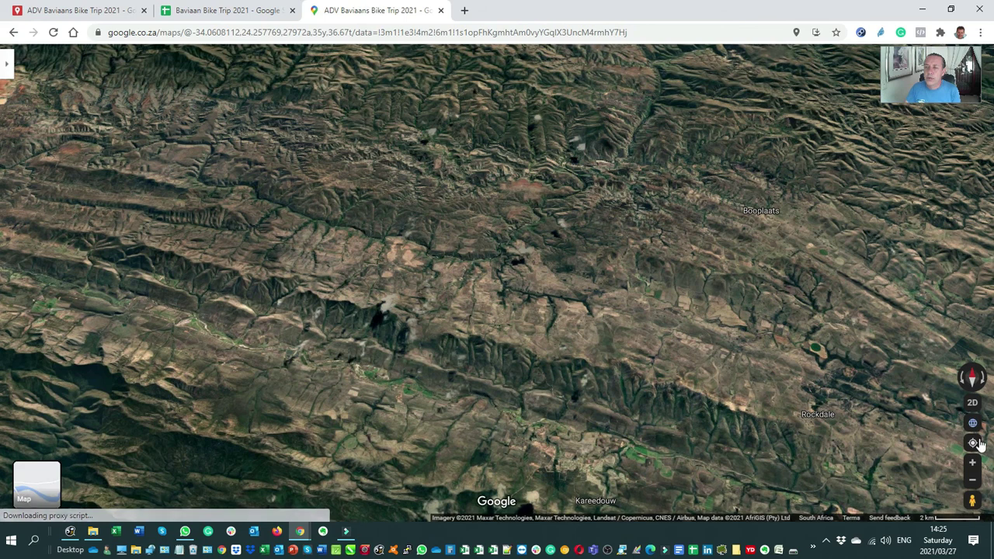
Switch from the satellite globe view to the standard road map with the trip's layer list shown.
{"action": "left_click", "coordinate": [973, 425]}
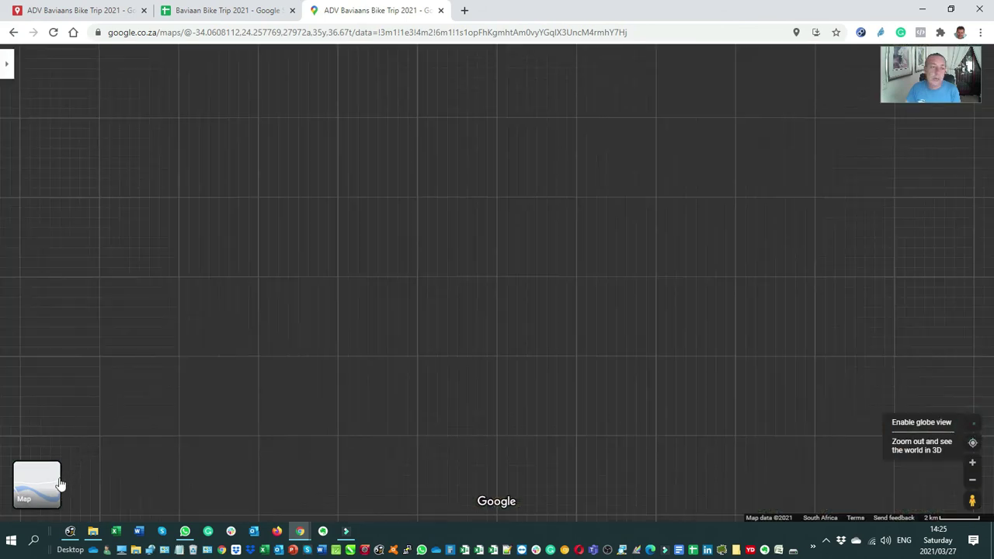
{"action": "left_click", "coordinate": [61, 484]}
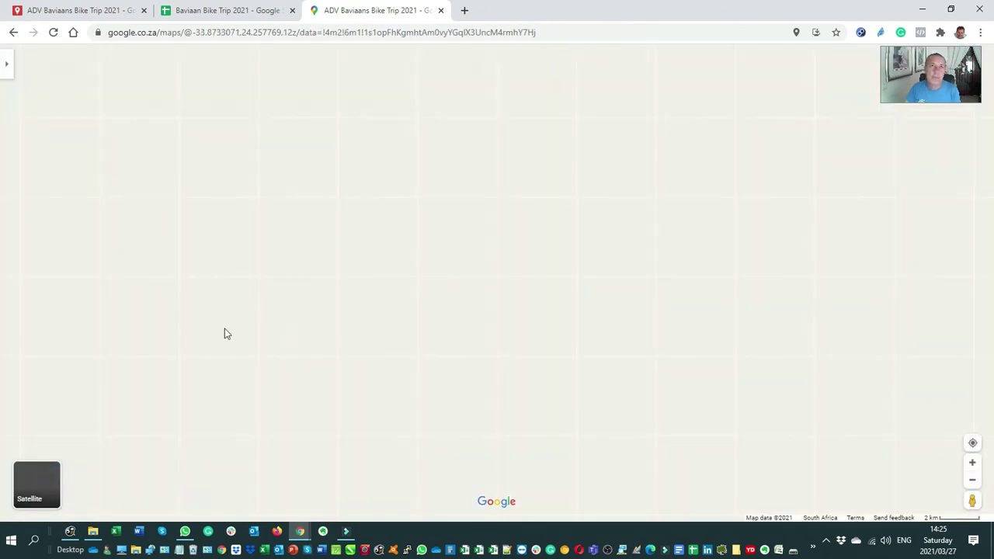
{"action": "left_click", "coordinate": [7, 67]}
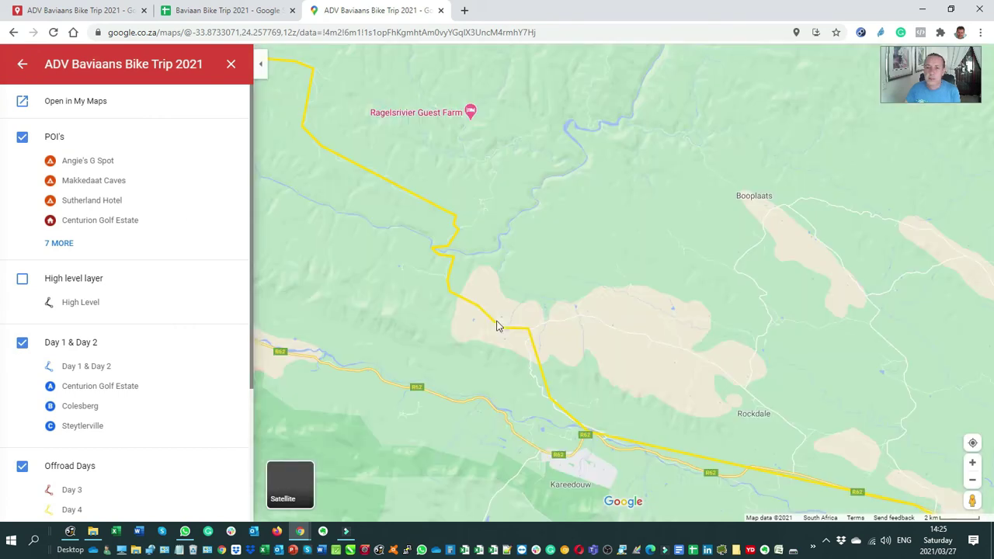
View the details of the Day 4 line north of Kareedouw and return to the trip's layer list.
{"action": "scroll", "coordinate": [444, 336], "scroll_direction": "down", "scroll_amount": 1}
{"action": "left_click_drag", "start_coordinate": [399, 290], "coordinate": [465, 367]}
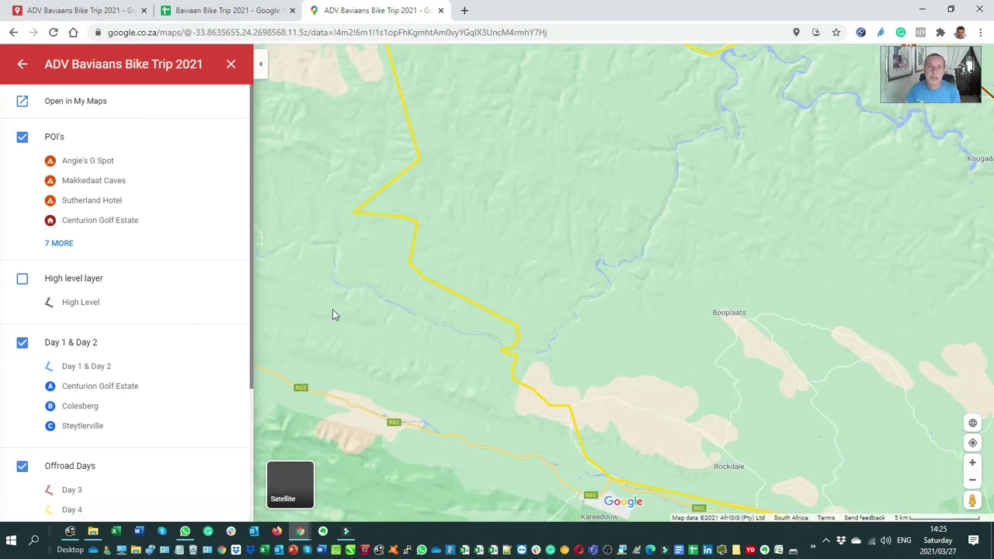
{"action": "left_click", "coordinate": [489, 317]}
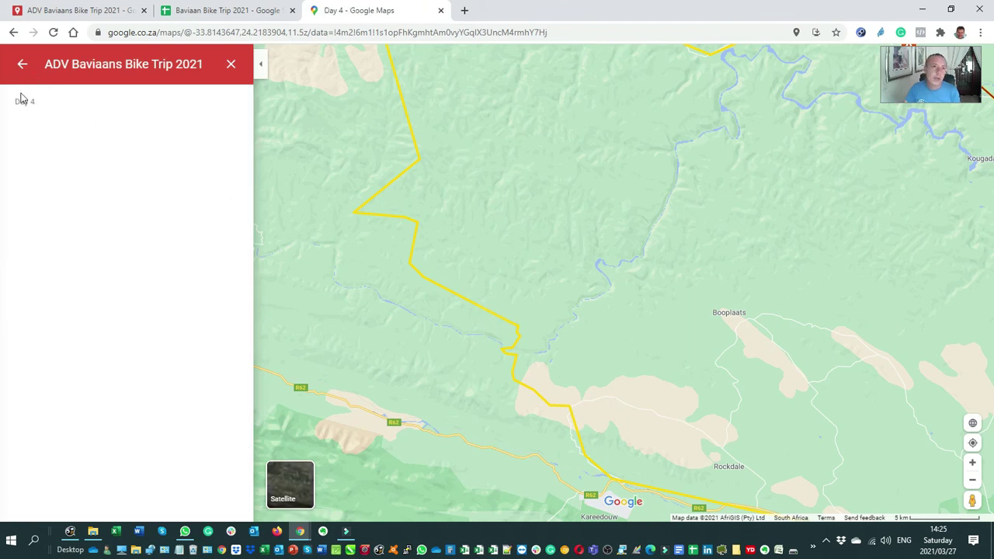
{"action": "left_click", "coordinate": [24, 66]}
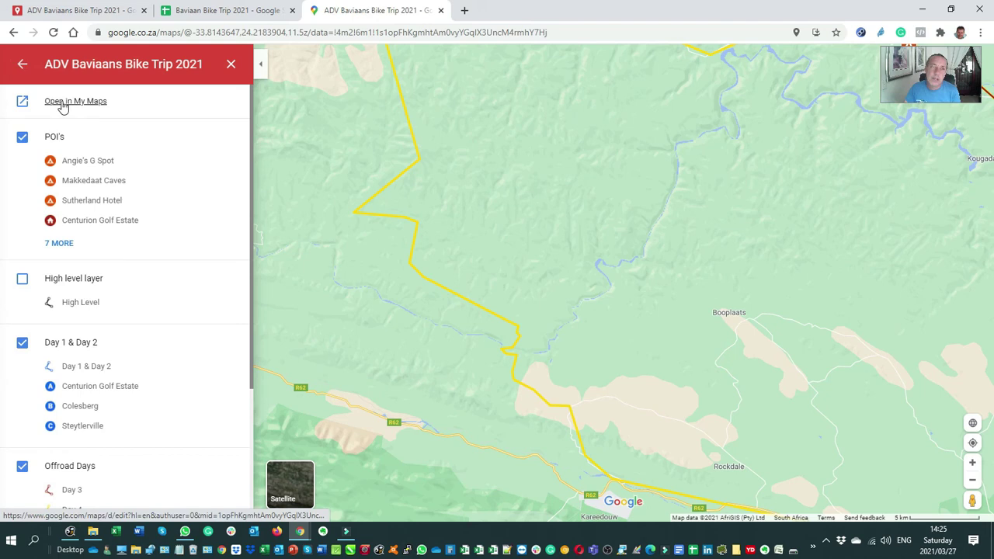
Switch to the trip's Google My Maps editor and recolour the Day 4 line dark green.
{"action": "left_click", "coordinate": [72, 11]}
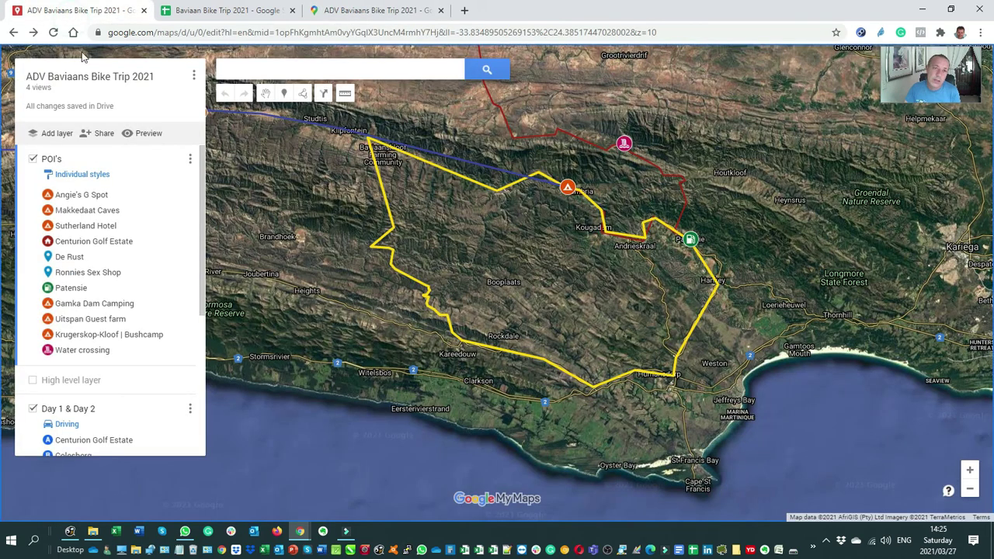
{"action": "left_click", "coordinate": [391, 226]}
{"action": "left_click", "coordinate": [433, 202]}
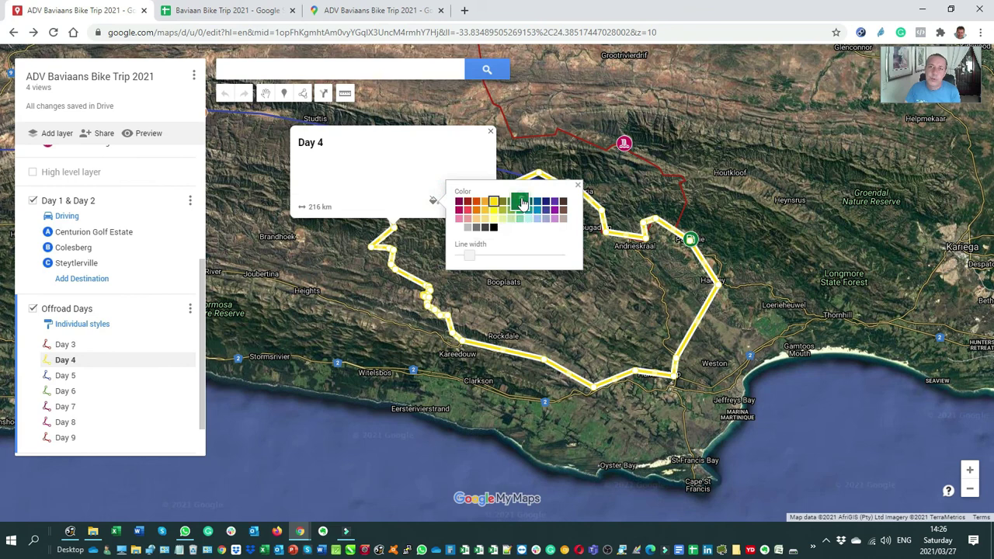
{"action": "left_click", "coordinate": [520, 203]}
{"action": "left_click", "coordinate": [577, 186]}
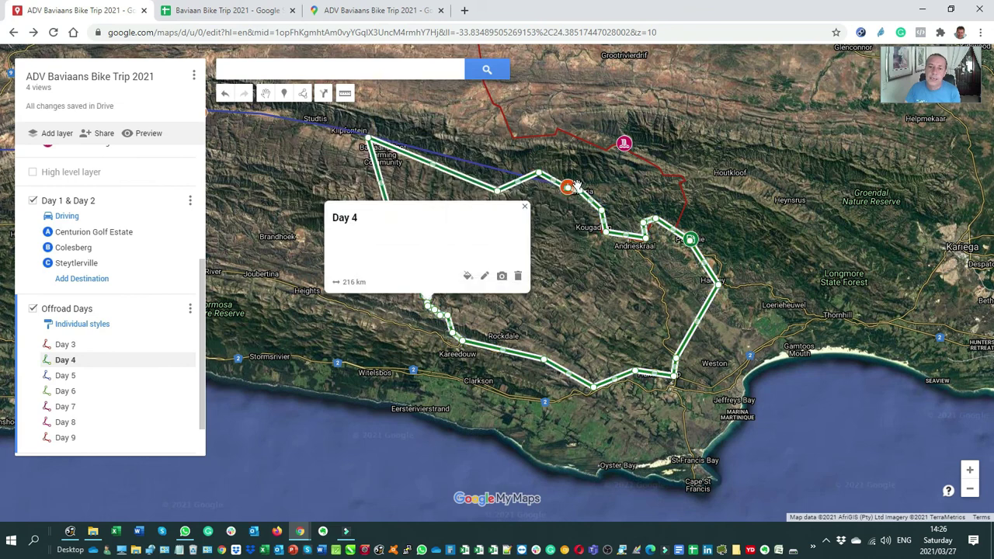
{"action": "left_click", "coordinate": [373, 328]}
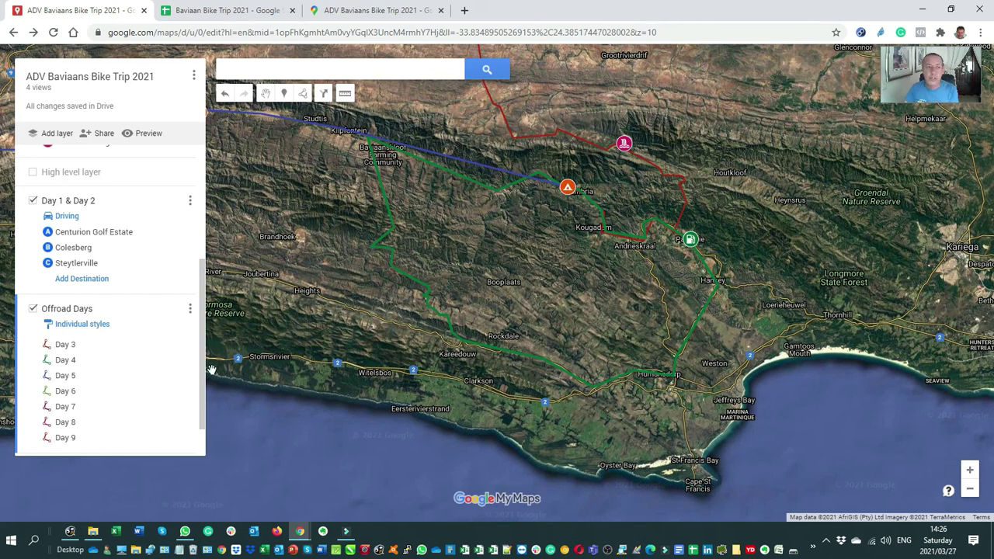
Change the trip's base map from satellite imagery to the standard light road map.
{"action": "scroll", "coordinate": [122, 425], "scroll_direction": "down", "scroll_amount": 1}
{"action": "left_click", "coordinate": [32, 446]}
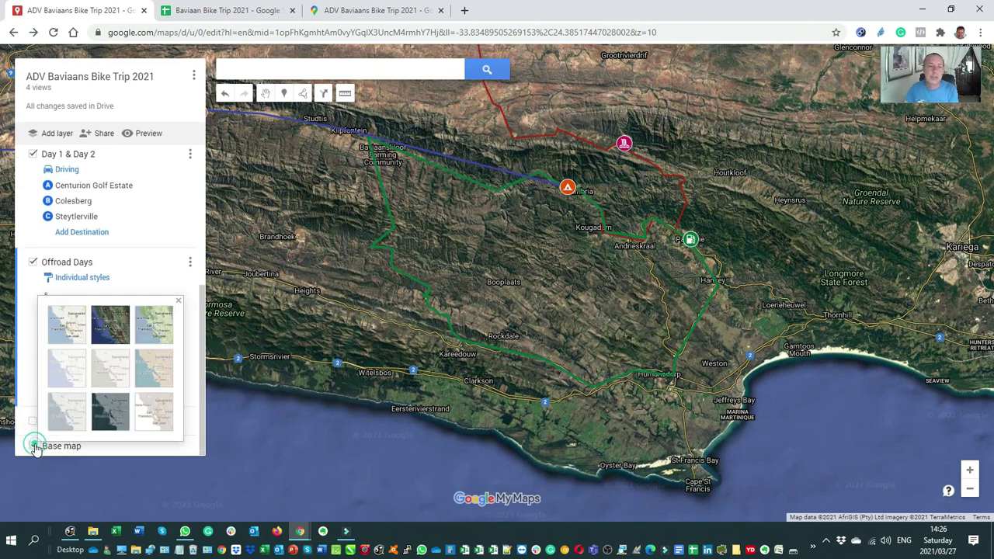
{"action": "left_click", "coordinate": [72, 344]}
{"action": "left_click_drag", "start_coordinate": [314, 312], "coordinate": [319, 383]}
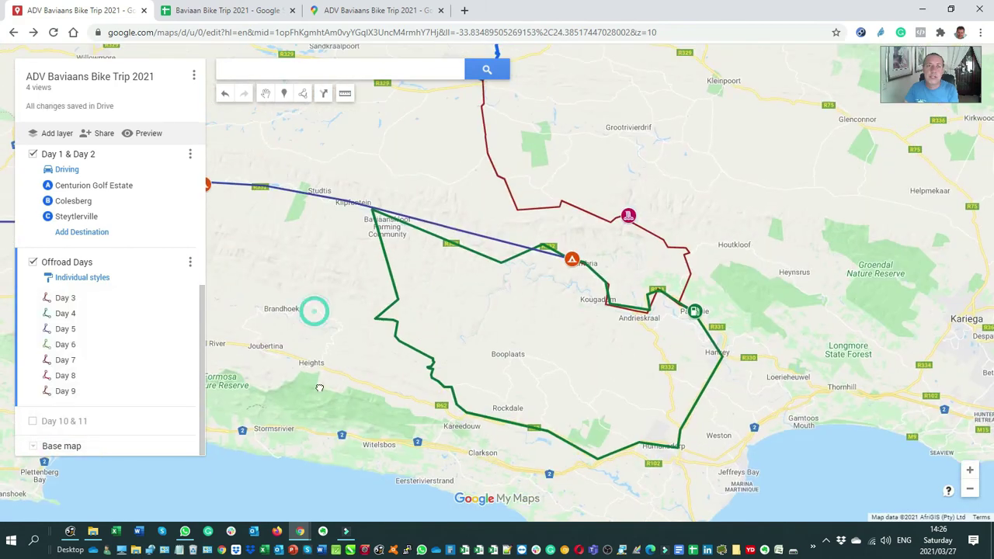
Switch to the trip's Google Maps page, refresh it to load the updated Day 4 line, and hide the layer list.
{"action": "left_click", "coordinate": [363, 15]}
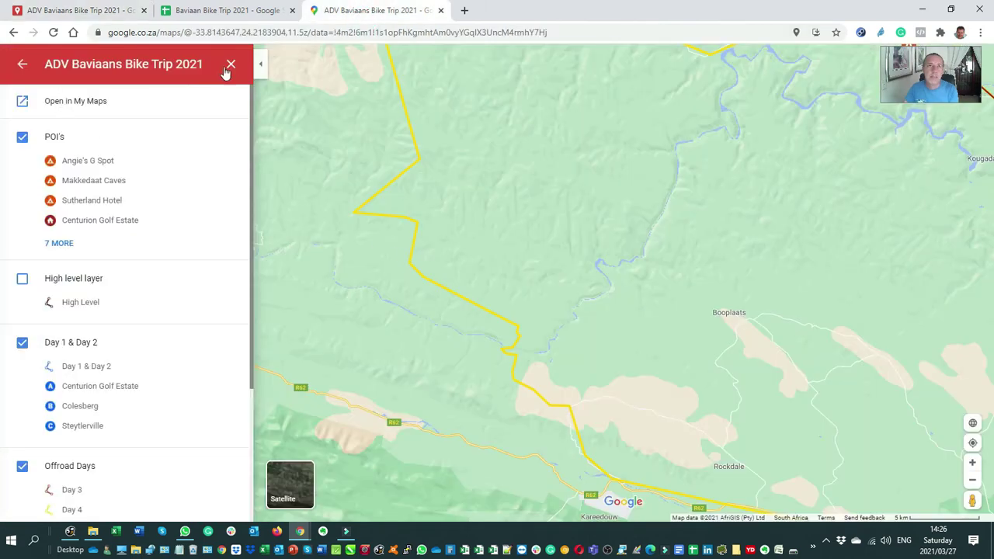
{"action": "left_click", "coordinate": [54, 34]}
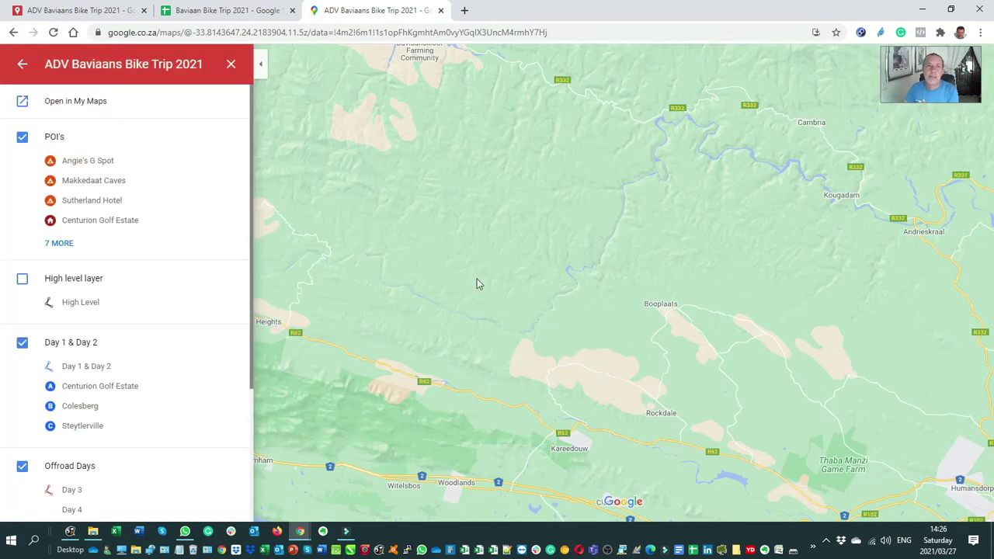
{"action": "left_click", "coordinate": [260, 67]}
Examine the trip's routes at a wider scale, from the Day 4 loop out to most of South Africa.
{"action": "scroll", "coordinate": [592, 295], "scroll_direction": "down", "scroll_amount": 3}
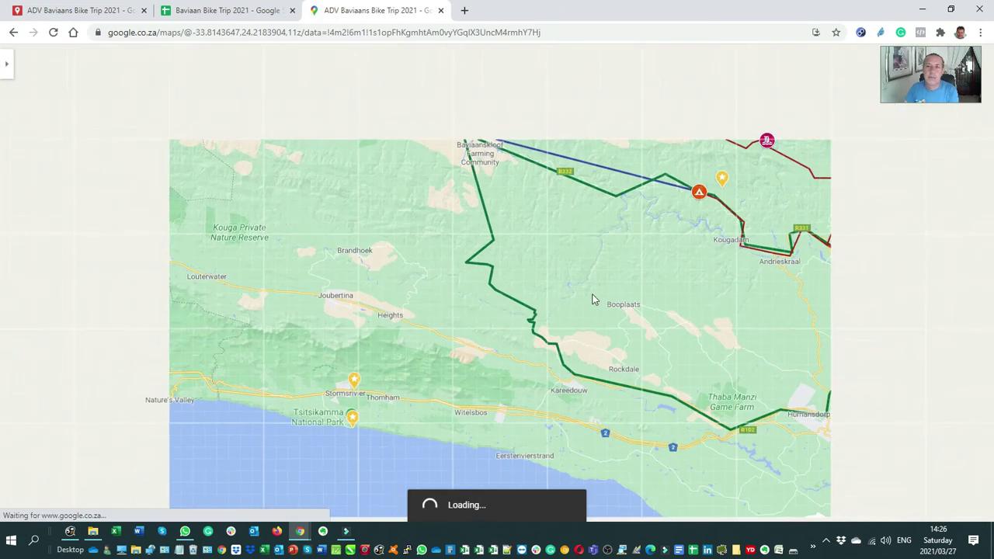
{"action": "left_click_drag", "start_coordinate": [544, 384], "coordinate": [541, 387]}
{"action": "scroll", "coordinate": [575, 358], "scroll_direction": "down", "scroll_amount": 3}
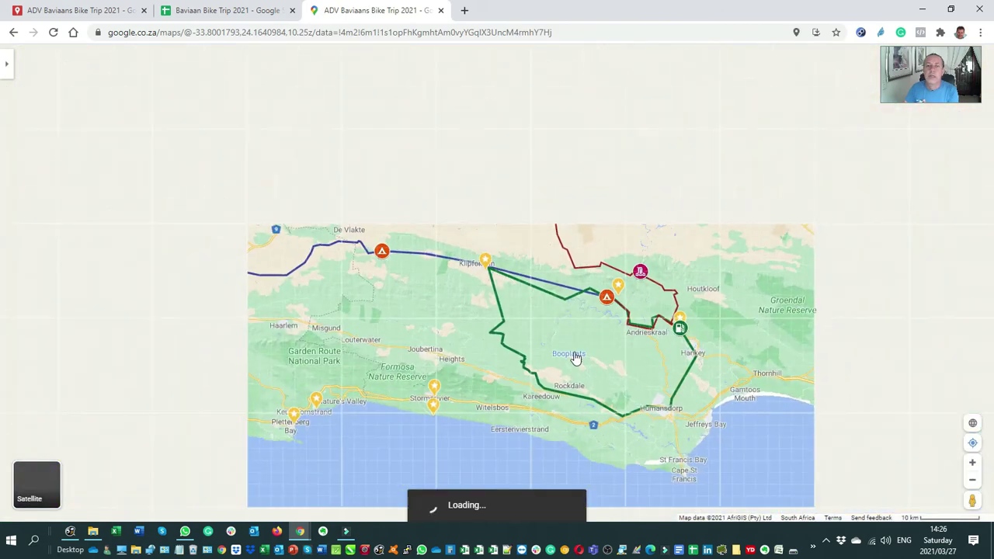
{"action": "scroll", "coordinate": [566, 345], "scroll_direction": "down", "scroll_amount": 1}
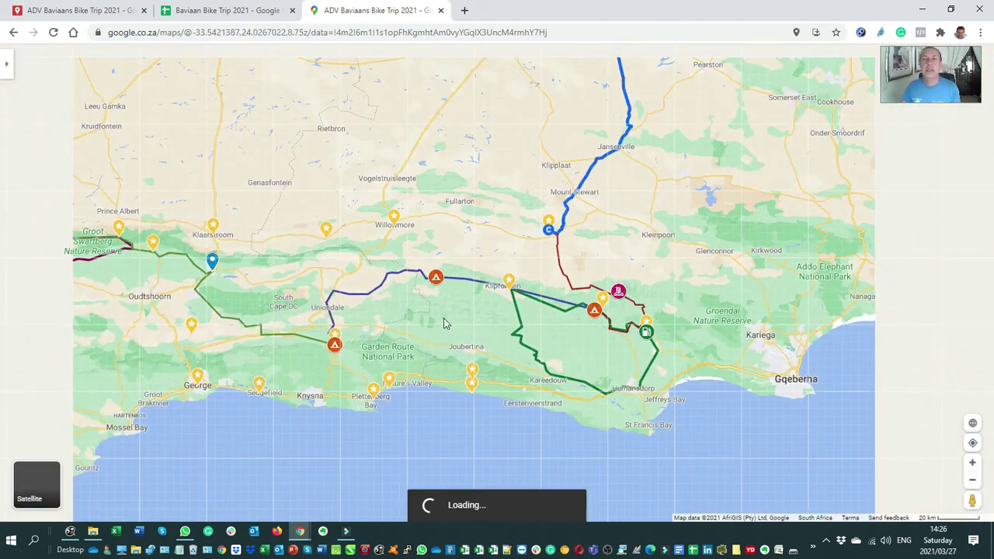
{"action": "scroll", "coordinate": [566, 346], "scroll_direction": "down", "scroll_amount": 2}
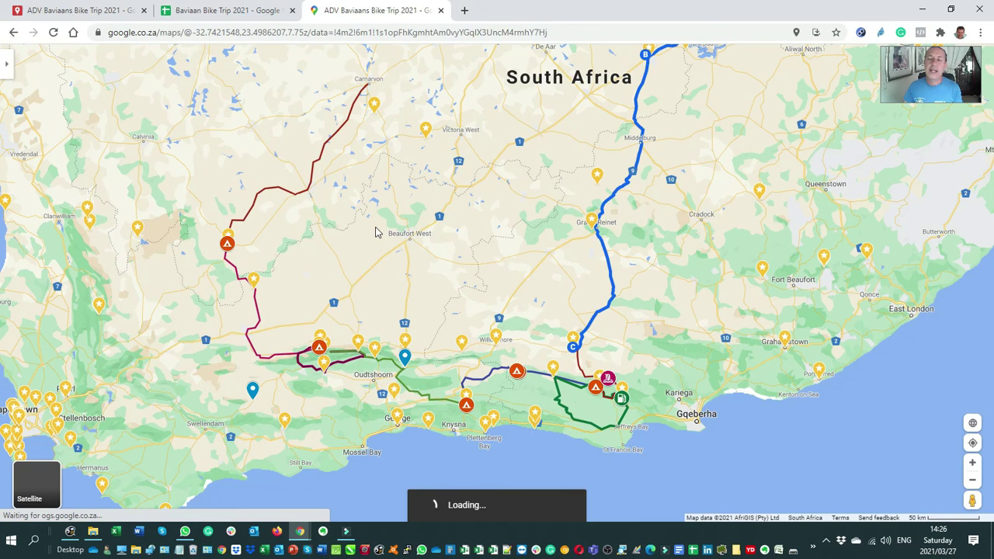
{"action": "scroll", "coordinate": [375, 231], "scroll_direction": "down", "scroll_amount": 2}
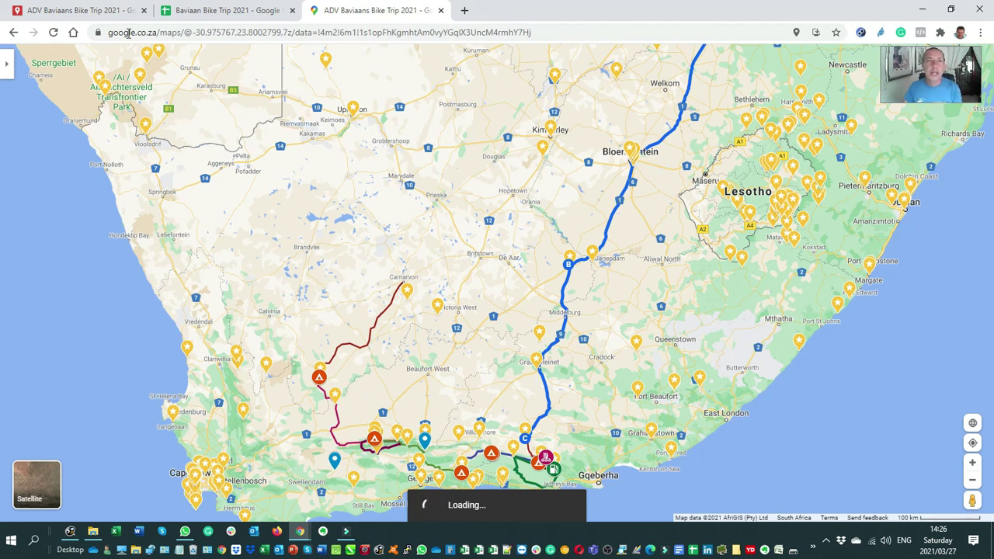
Close the Google Maps page and return to the My Maps editor with the trip's routes shown at a wider scale.
{"action": "left_click", "coordinate": [95, 13]}
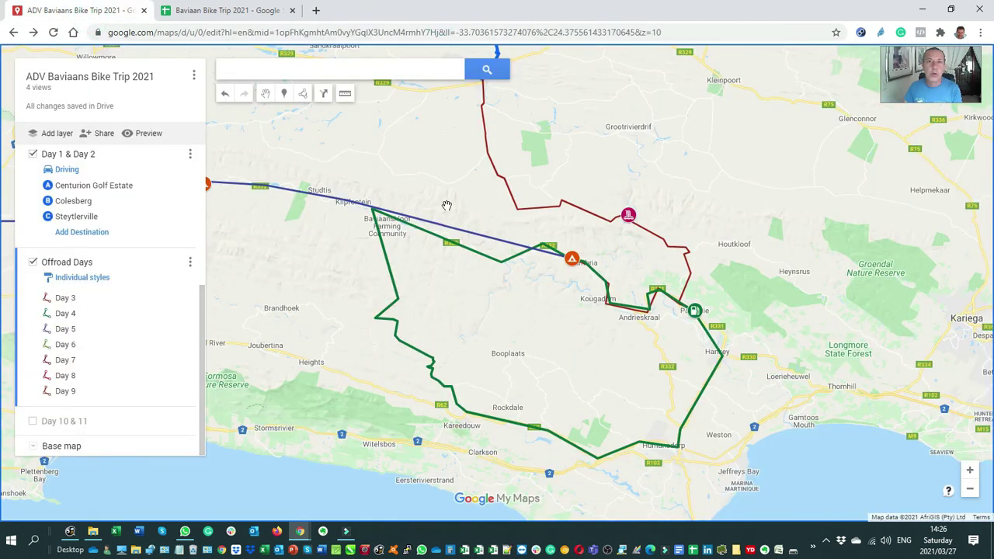
{"action": "scroll", "coordinate": [446, 205], "scroll_direction": "down", "scroll_amount": 1}
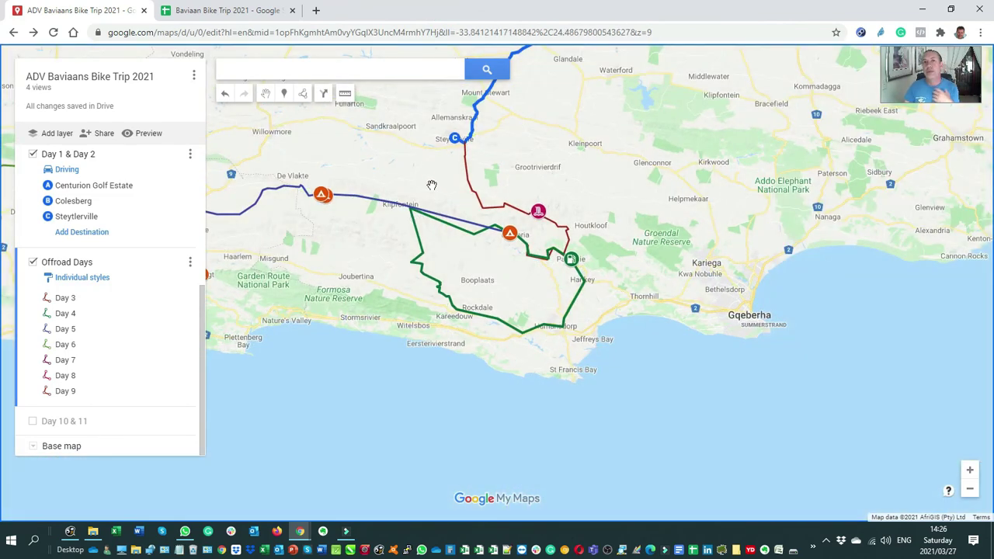
{"action": "scroll", "coordinate": [432, 185], "scroll_direction": "down", "scroll_amount": 2}
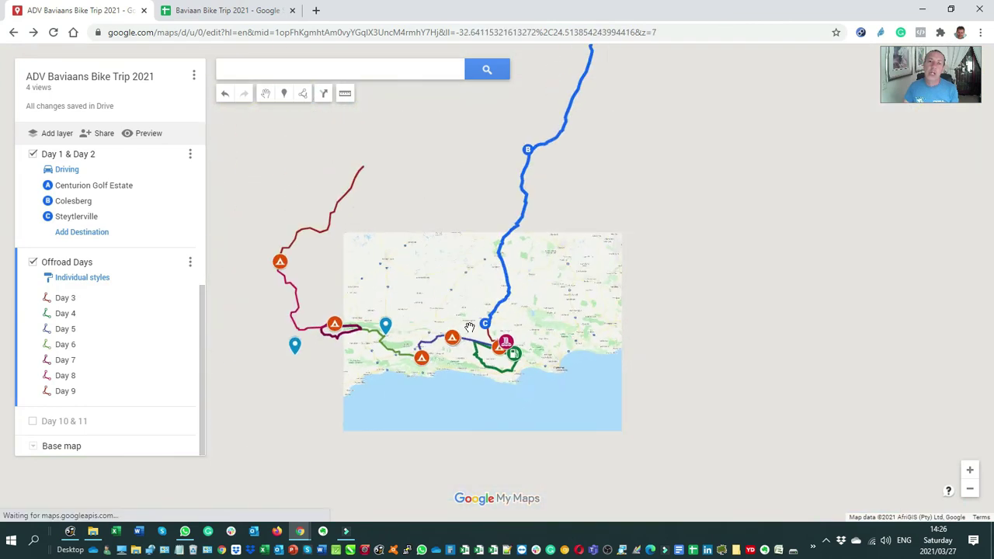